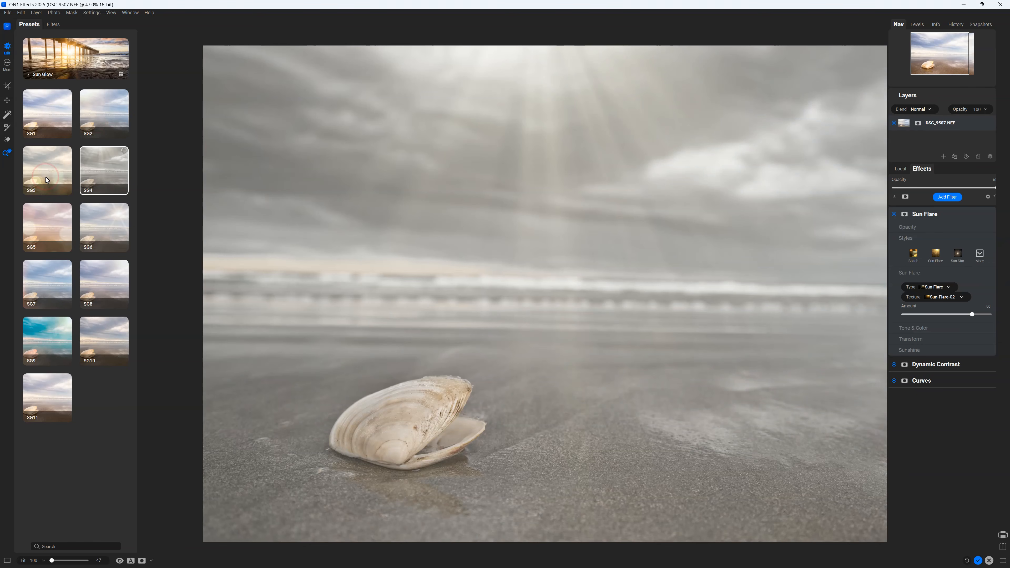
- Try Sun Glow presets SG5 through SG10 on the shell, then raise the lighthouse's Highlights and Whites
{"action": "left_click", "coordinate": [53, 232]}
{"action": "left_click", "coordinate": [90, 231]}
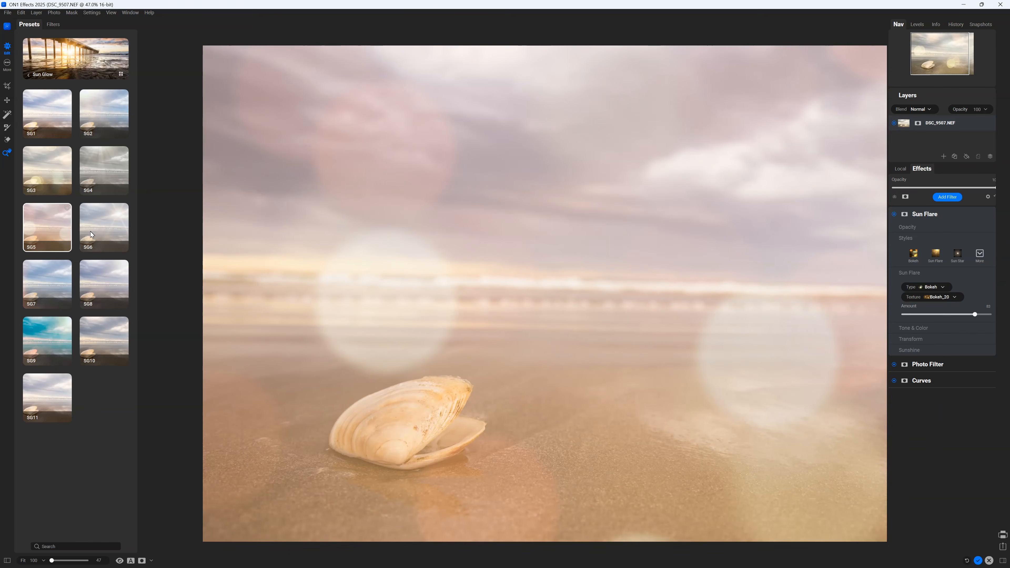
{"action": "left_click", "coordinate": [58, 281]}
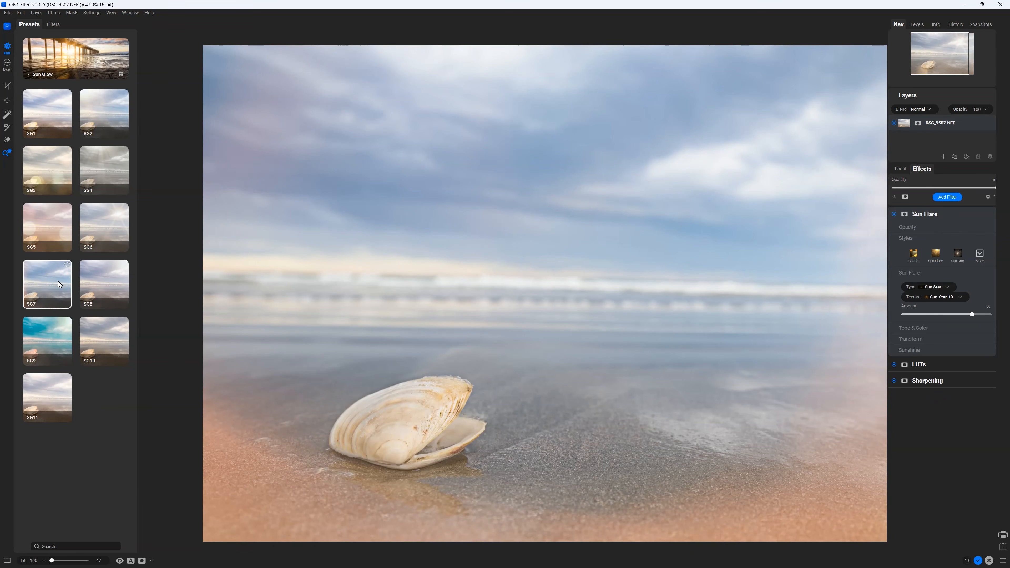
{"action": "left_click", "coordinate": [108, 284]}
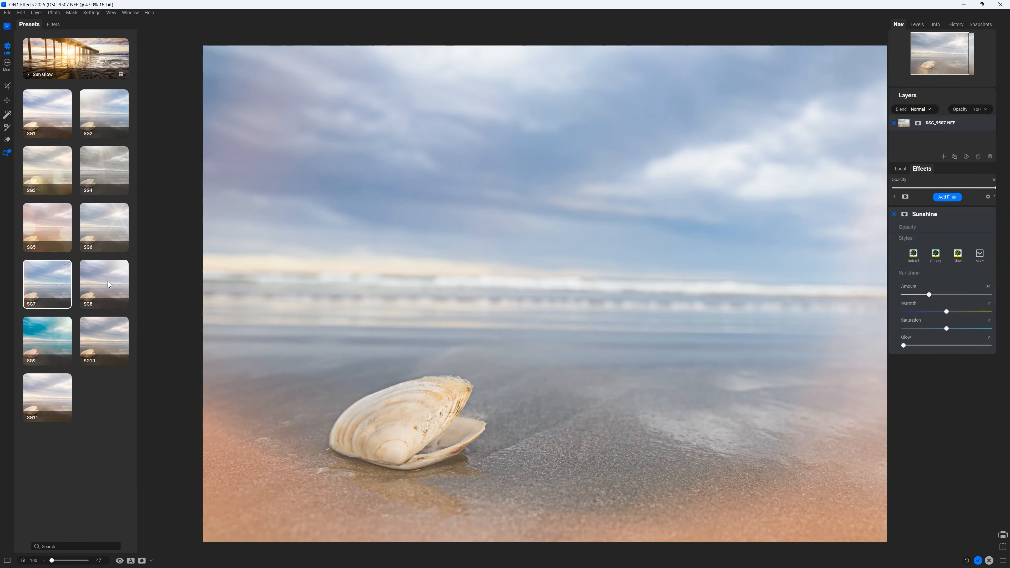
{"action": "left_click", "coordinate": [53, 338]}
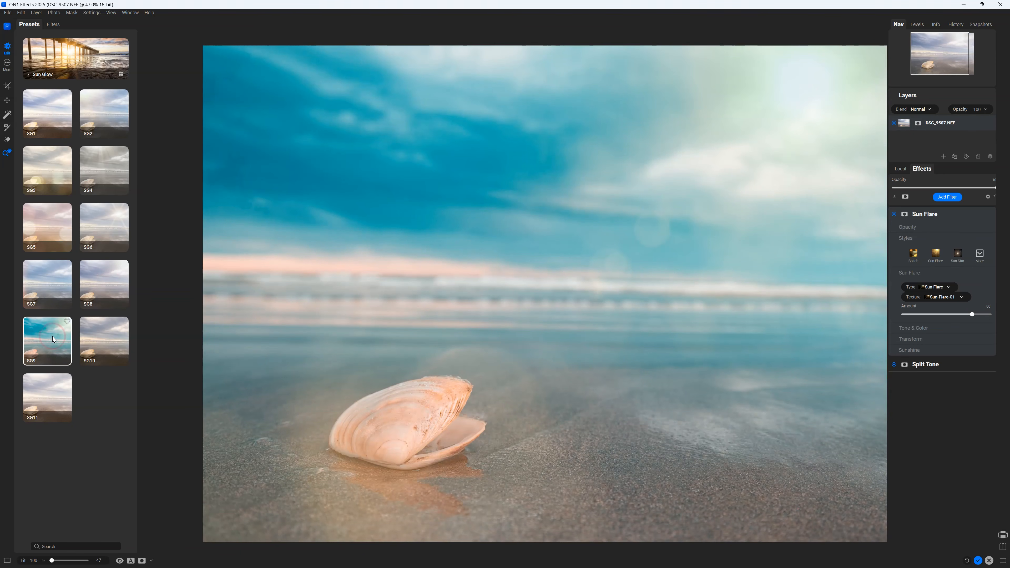
{"action": "left_click", "coordinate": [124, 338]}
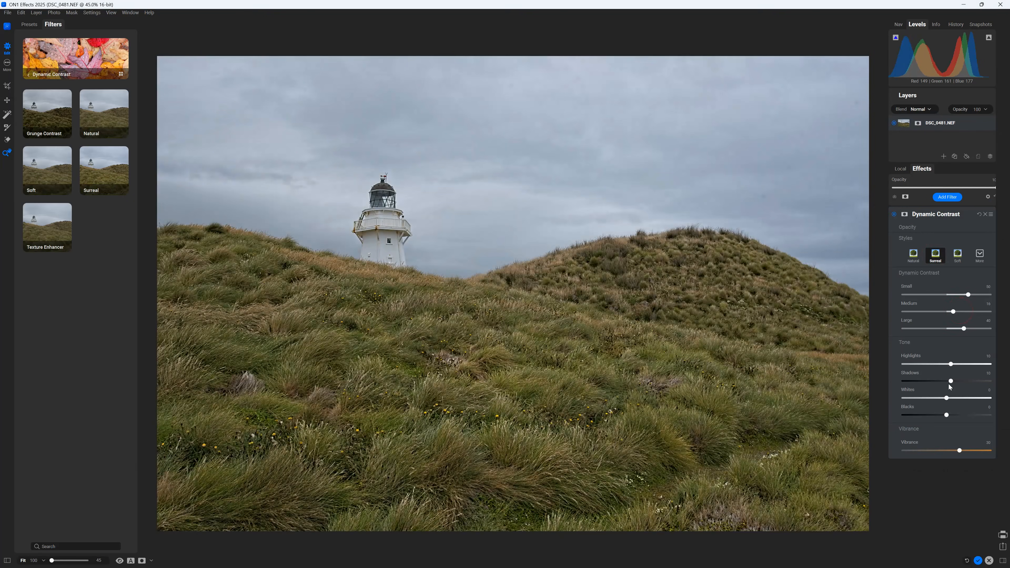
{"action": "left_click_drag", "start_coordinate": [950, 364], "coordinate": [977, 363]}
{"action": "left_click_drag", "start_coordinate": [946, 397], "coordinate": [958, 397]}
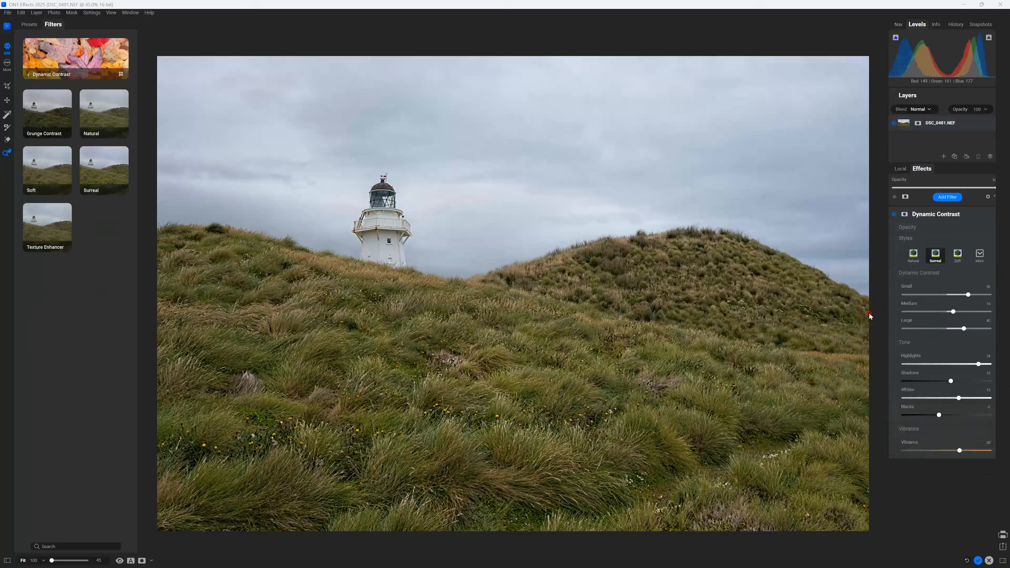
- Give Vintage the Iris colour and add Textures: Rice Paper Light, Recycled texture, opacity 100
{"action": "left_click", "coordinate": [938, 287]}
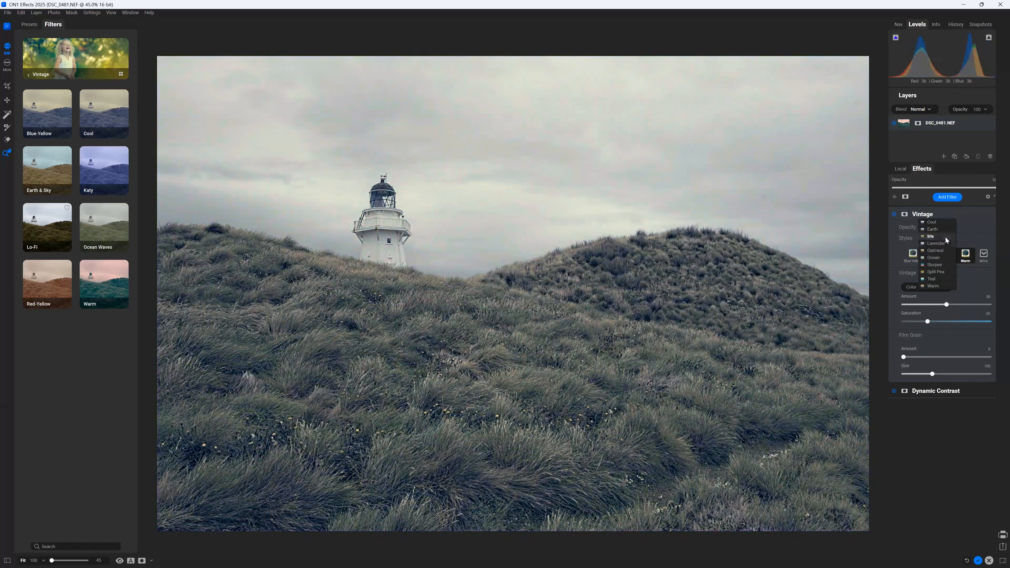
{"action": "left_click", "coordinate": [944, 243]}
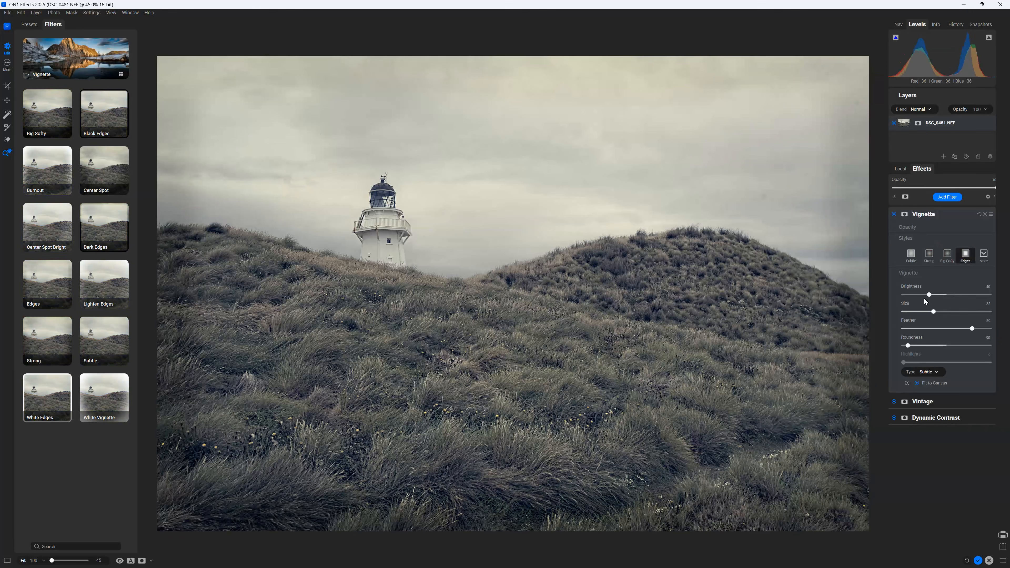
{"action": "left_click", "coordinate": [947, 196]}
{"action": "left_click", "coordinate": [881, 285]}
{"action": "left_click", "coordinate": [981, 253]}
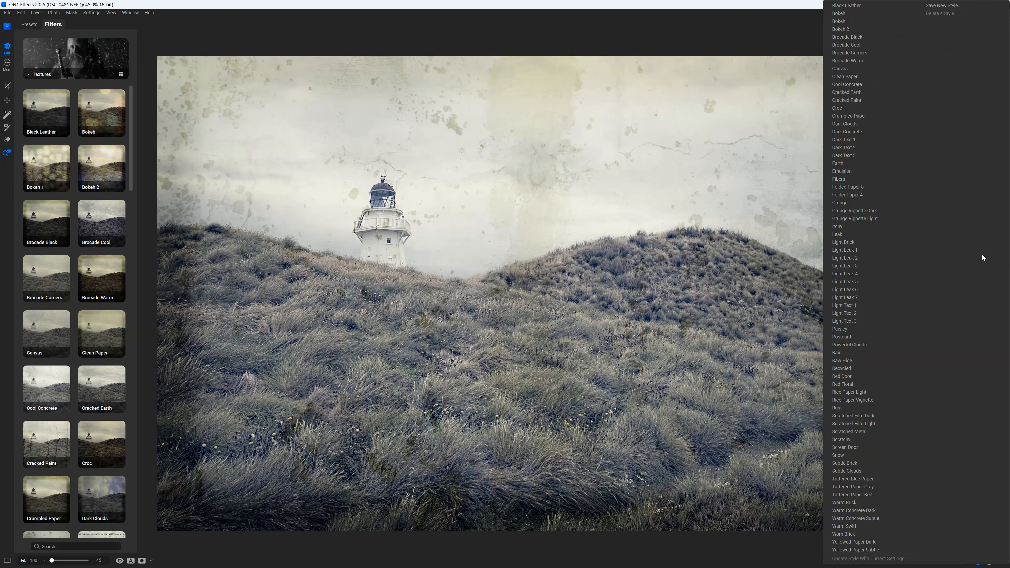
{"action": "left_click", "coordinate": [852, 393]}
{"action": "left_click", "coordinate": [968, 306]}
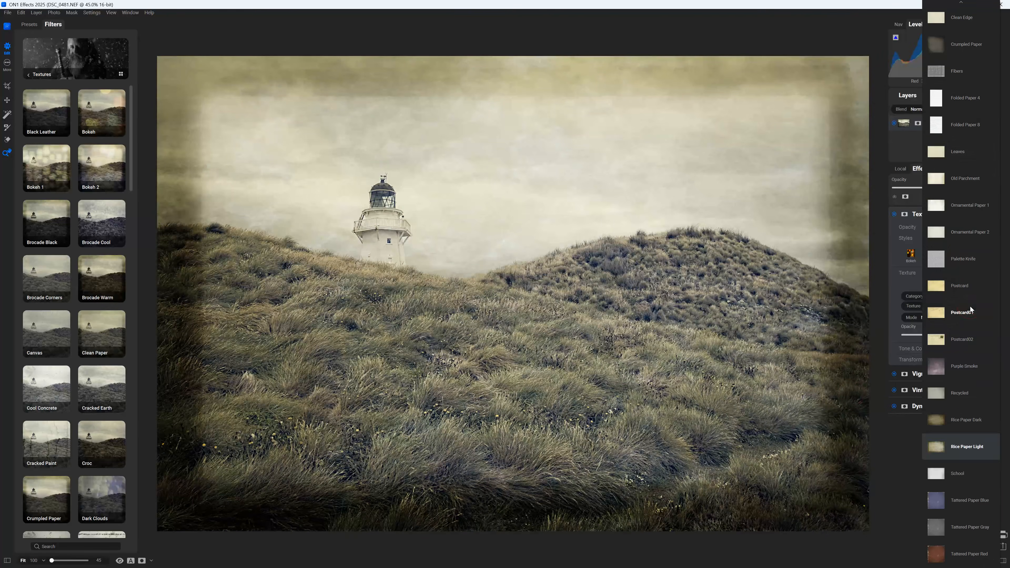
{"action": "left_click", "coordinate": [961, 391]}
{"action": "left_click_drag", "start_coordinate": [972, 335], "coordinate": [995, 334]}
- Add a Tone Enhancer with Blacks -5, Clarity 12 and shaped curves, checking before and after
{"action": "left_click", "coordinate": [947, 197]}
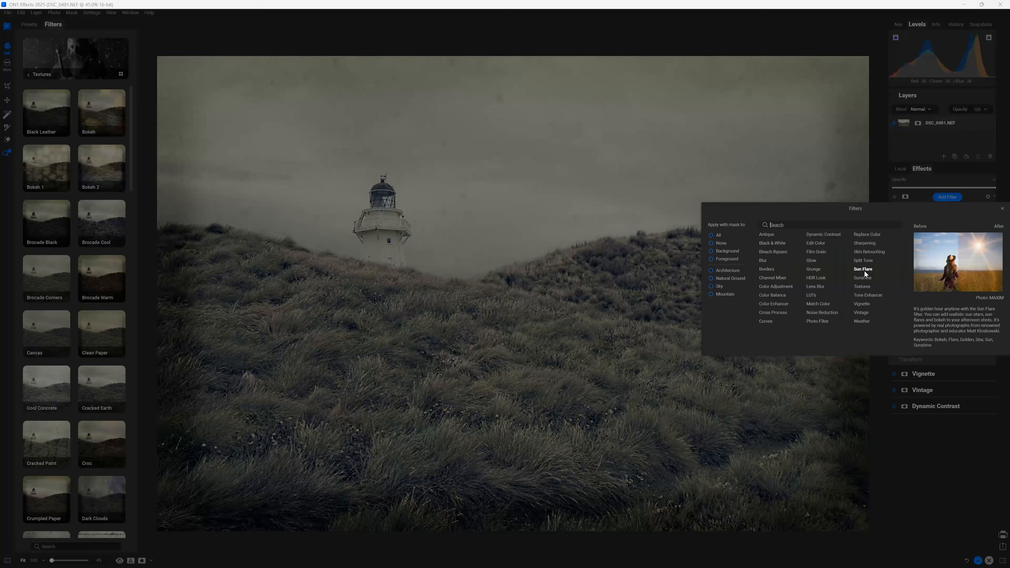
{"action": "left_click", "coordinate": [864, 270]}
{"action": "scroll", "coordinate": [940, 387], "scroll_direction": "down", "scroll_amount": 3}
{"action": "left_click_drag", "start_coordinate": [945, 388], "coordinate": [913, 388]}
{"action": "scroll", "coordinate": [926, 398], "scroll_direction": "down", "scroll_amount": 1}
{"action": "left_click_drag", "start_coordinate": [952, 433], "coordinate": [927, 457]}
{"action": "key", "text": "y"}
{"action": "left_click_drag", "start_coordinate": [513, 296], "coordinate": [591, 298]}
{"action": "key", "text": "y"}
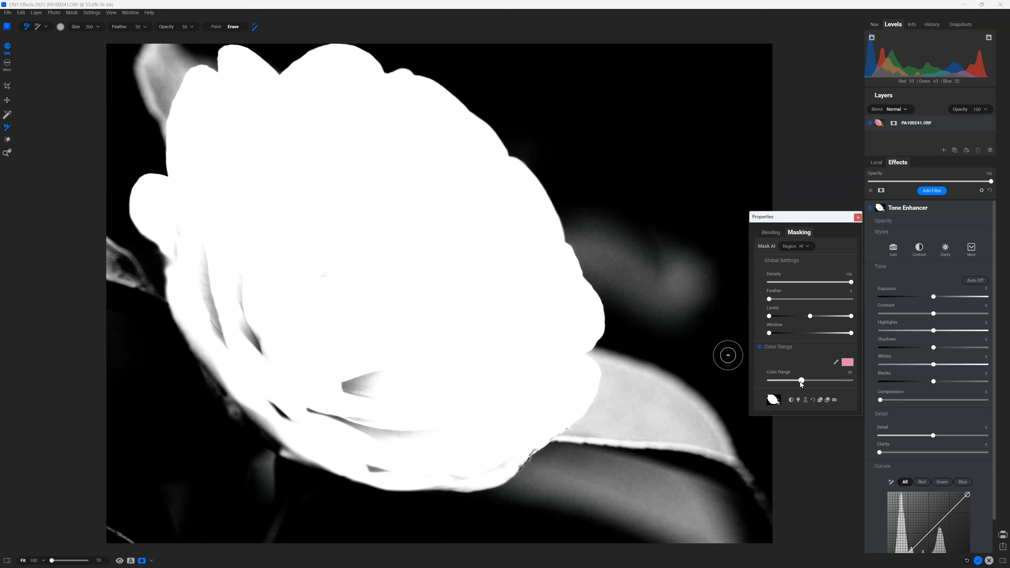
- Finish the flower's Color Range mask, set Tone Enhancer exposure to 1.3, and boost contrast and detail
{"action": "left_click", "coordinate": [855, 221]}
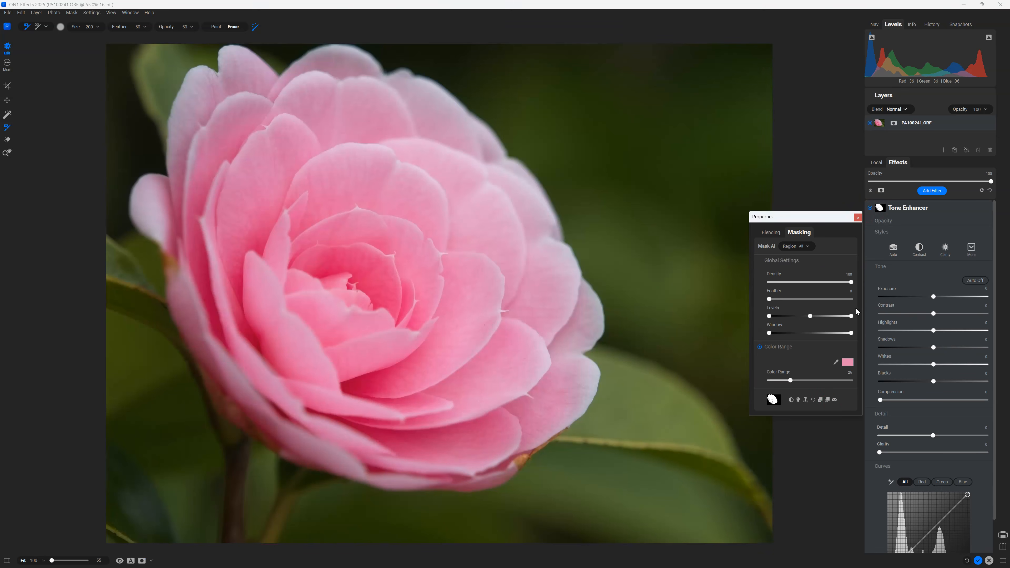
{"action": "left_click_drag", "start_coordinate": [933, 297], "coordinate": [947, 297]}
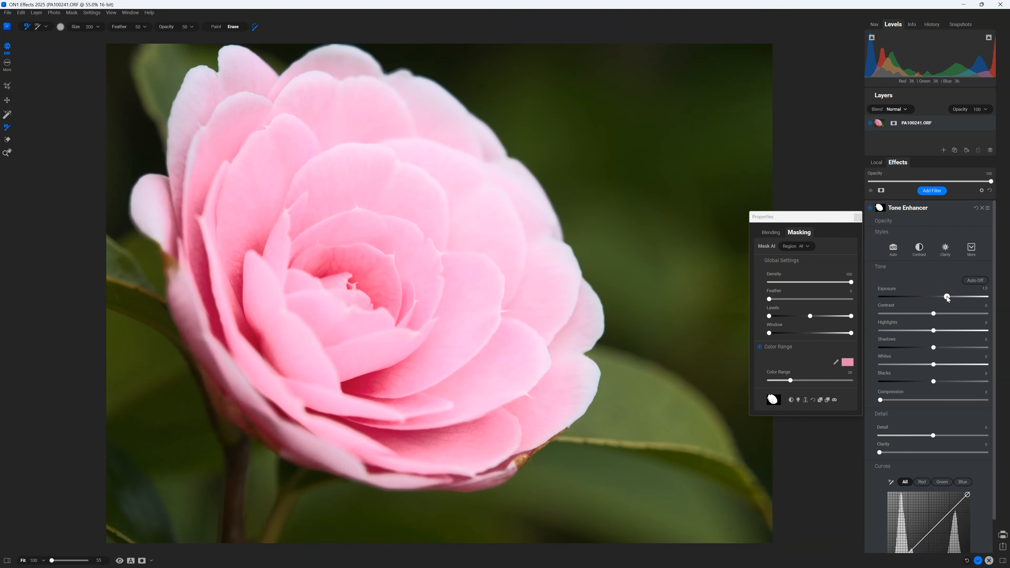
{"action": "scroll", "coordinate": [934, 477], "scroll_direction": "down", "scroll_amount": 1}
{"action": "left_click_drag", "start_coordinate": [880, 452], "coordinate": [940, 477]}
- Toggle the Tone Enhancer's visibility to compare the flower with and without it
{"action": "scroll", "coordinate": [891, 225], "scroll_direction": "up", "scroll_amount": 1}
{"action": "left_click", "coordinate": [871, 208]}
{"action": "left_click", "coordinate": [871, 208]}
{"action": "left_click", "coordinate": [871, 208]}
{"action": "left_click", "coordinate": [871, 207]}
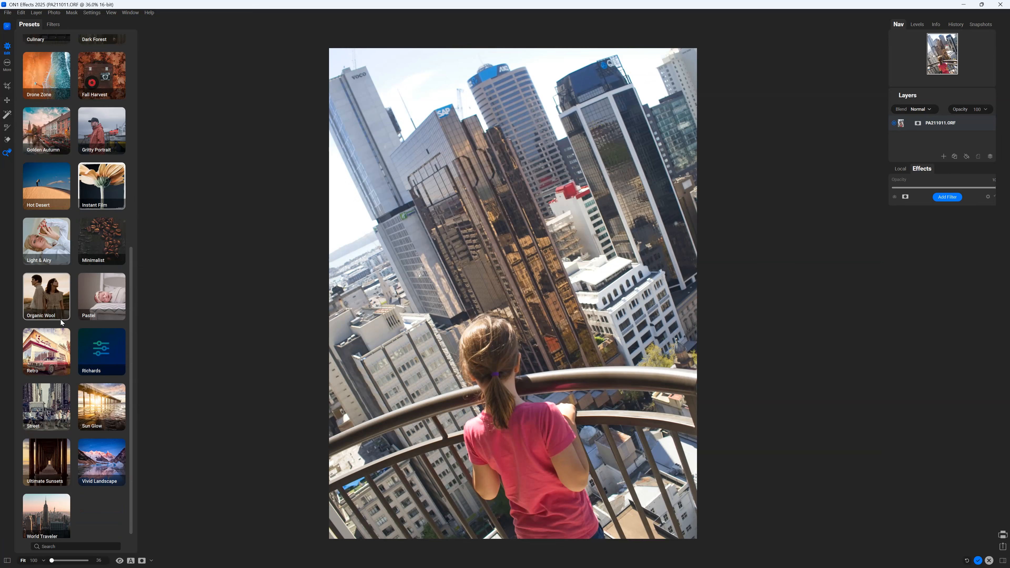
- Try World Traveler presets WT1 through WT6 on the balcony photo, ending on WT6
{"action": "left_click", "coordinate": [55, 524]}
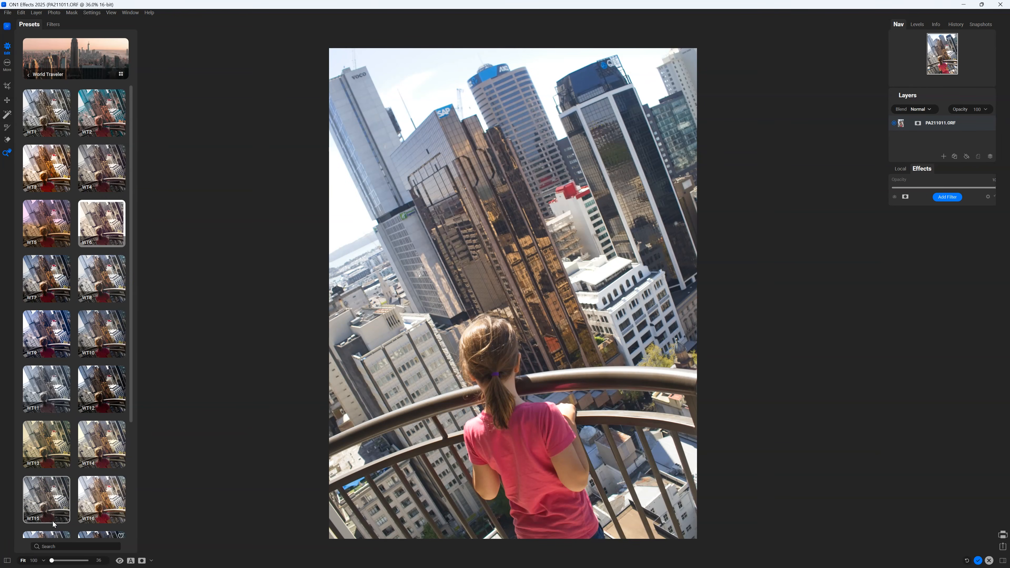
{"action": "left_click", "coordinate": [62, 126]}
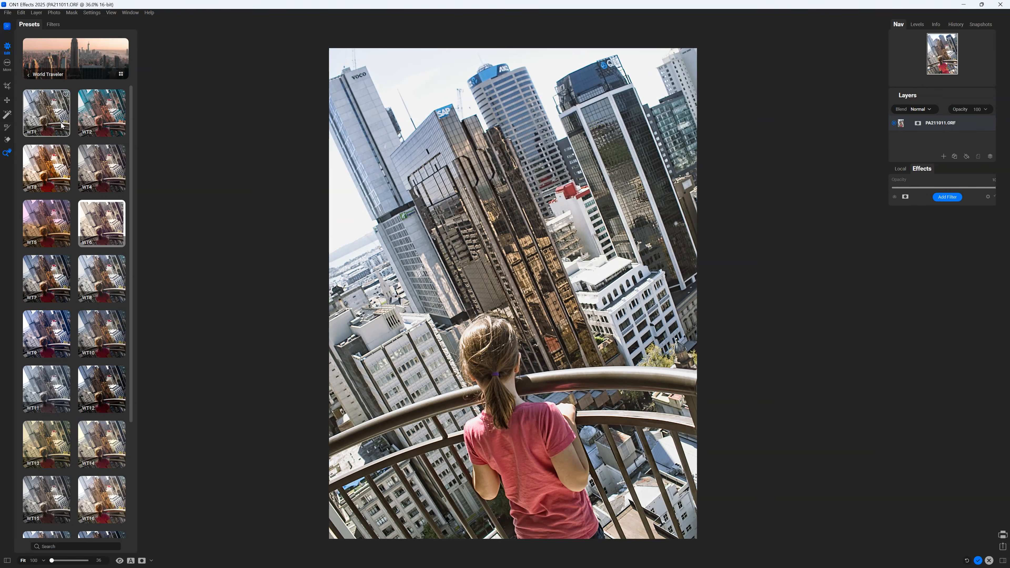
{"action": "left_click", "coordinate": [102, 124]}
{"action": "left_click", "coordinate": [96, 159]}
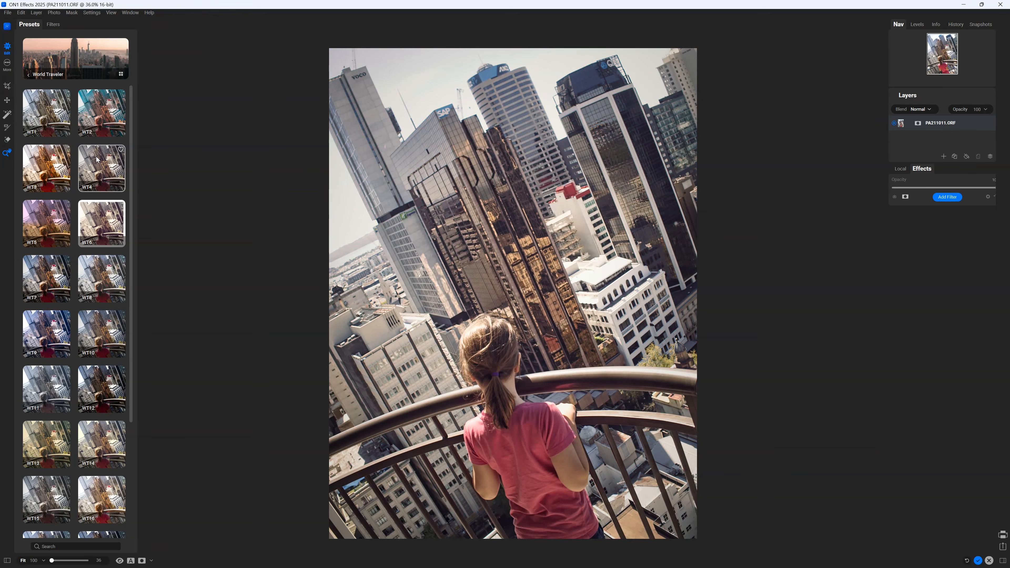
{"action": "left_click", "coordinate": [64, 161]}
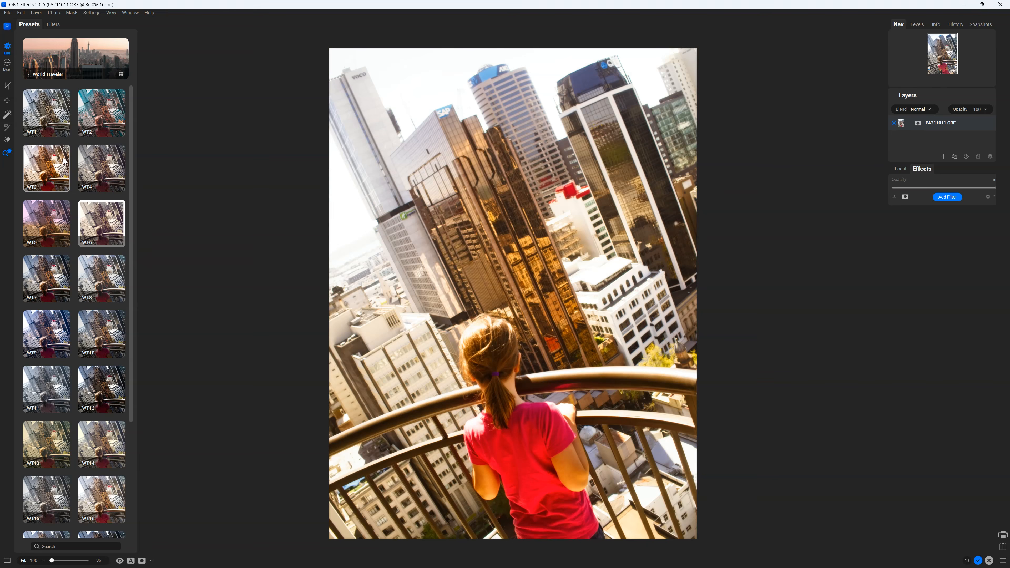
{"action": "left_click", "coordinate": [53, 218]}
{"action": "left_click", "coordinate": [93, 221]}
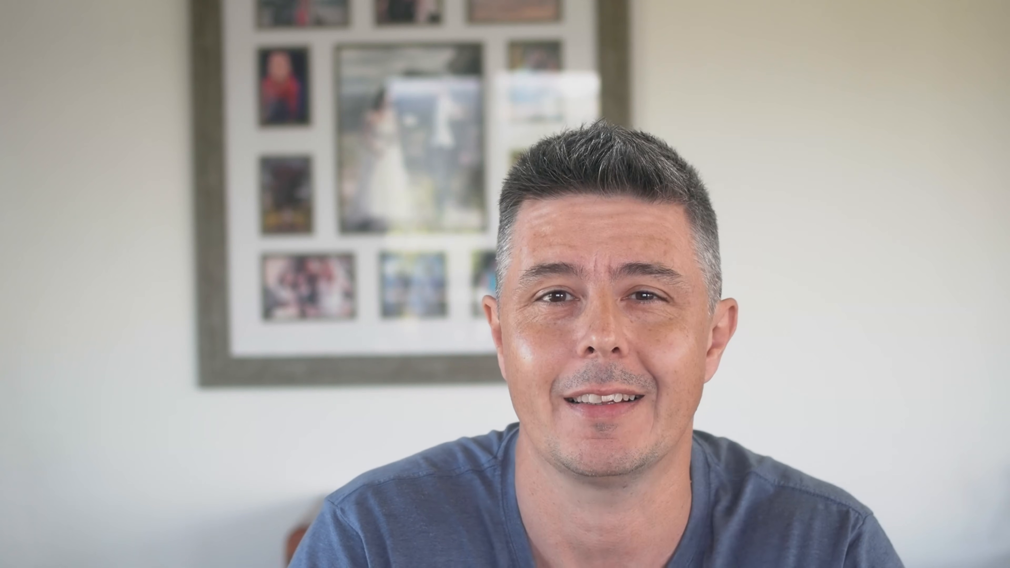
- Brush over the person and her reflection on the beach with Remove Distractions
{"action": "left_click_drag", "start_coordinate": [515, 268], "coordinate": [527, 275]}
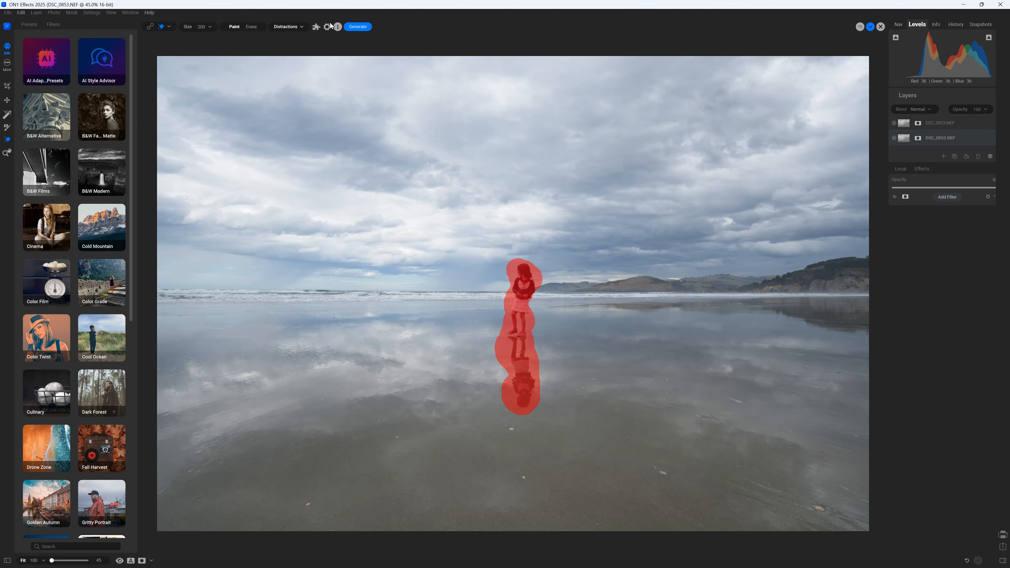
- Generate removal of the beach figure and the cathedral's Wires, adding each result as a new layer
{"action": "left_click", "coordinate": [357, 28]}
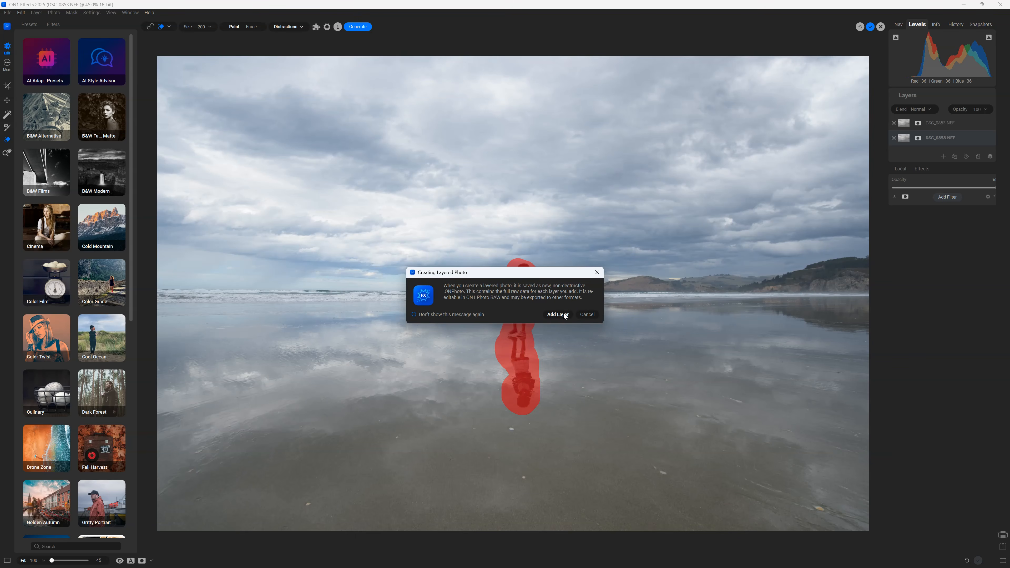
{"action": "left_click", "coordinate": [561, 316]}
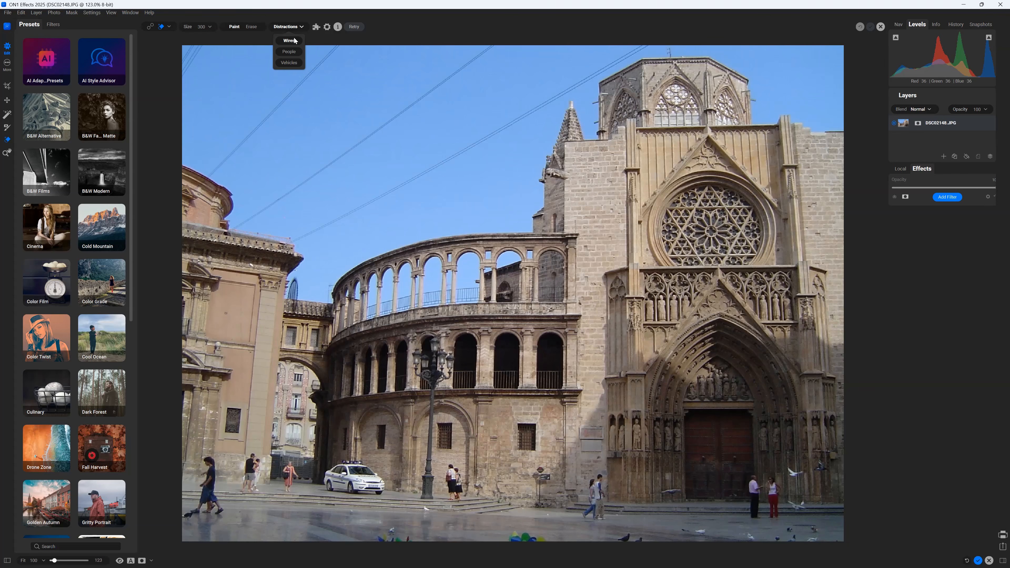
{"action": "left_click", "coordinate": [291, 42]}
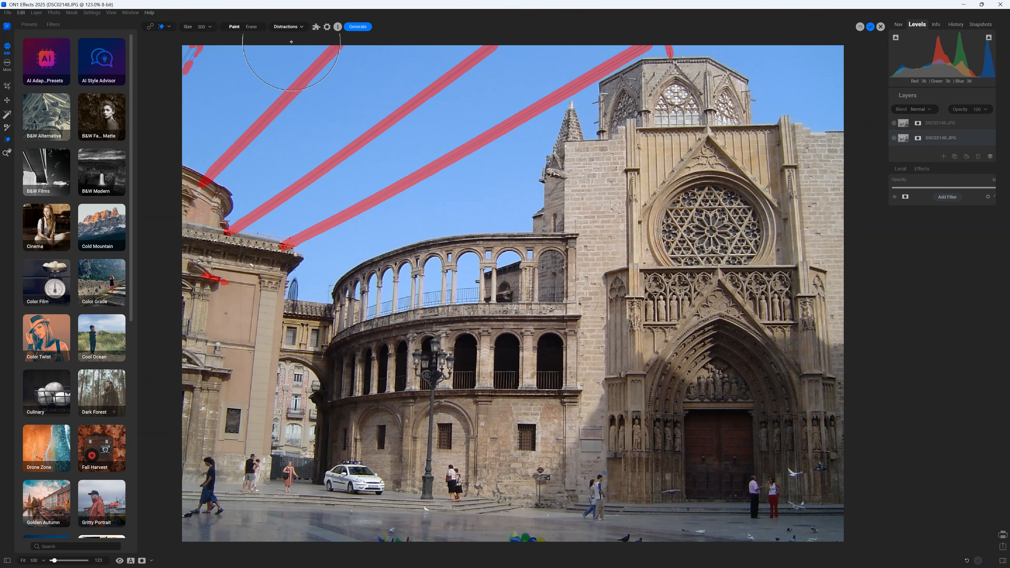
{"action": "left_click", "coordinate": [355, 27]}
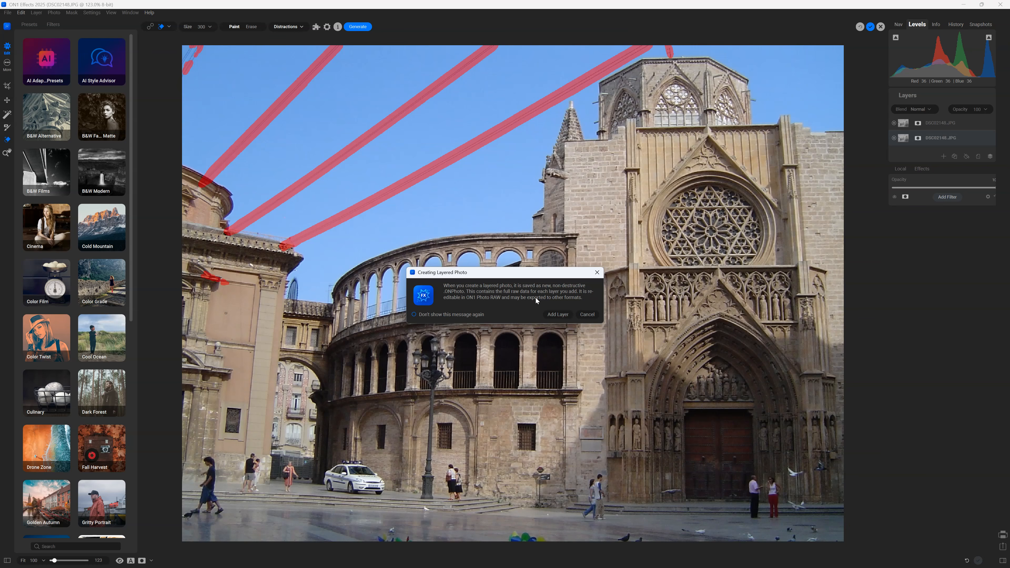
{"action": "left_click", "coordinate": [556, 315]}
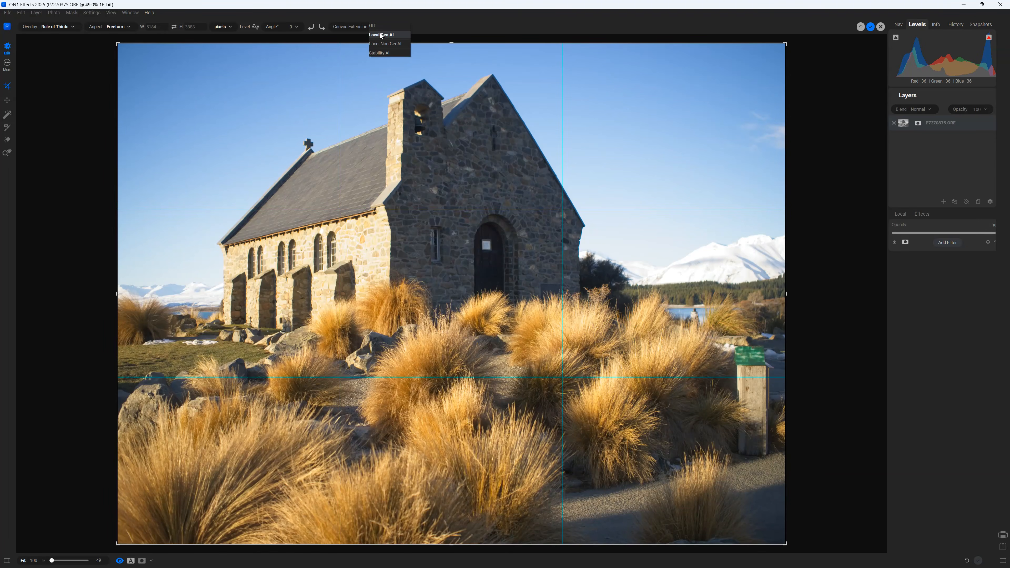
- Extend the church photo's right side with Local Gen AI as a new layer, then widen the crop left
{"action": "left_click", "coordinate": [381, 35]}
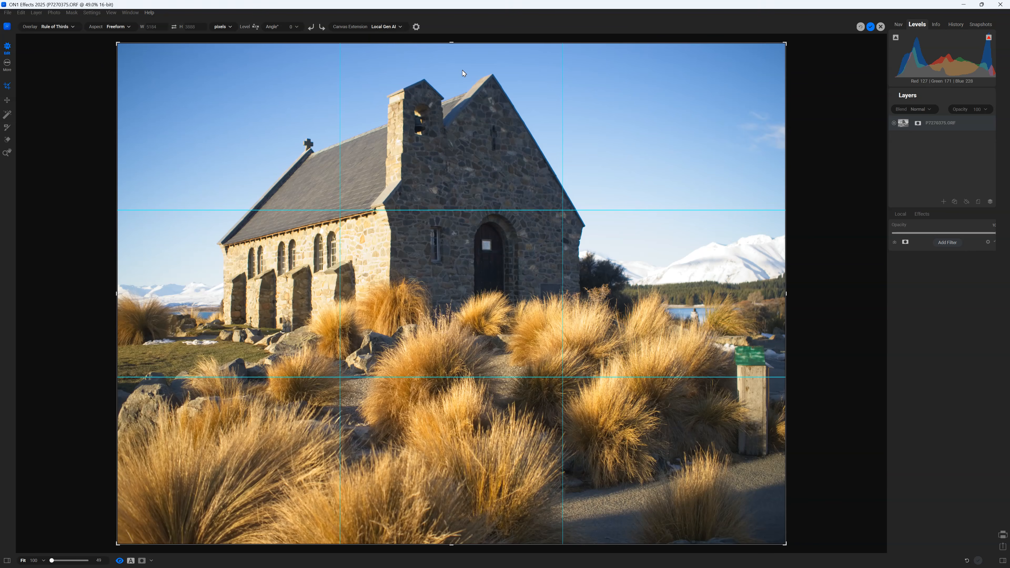
{"action": "left_click_drag", "start_coordinate": [786, 294], "coordinate": [828, 295]}
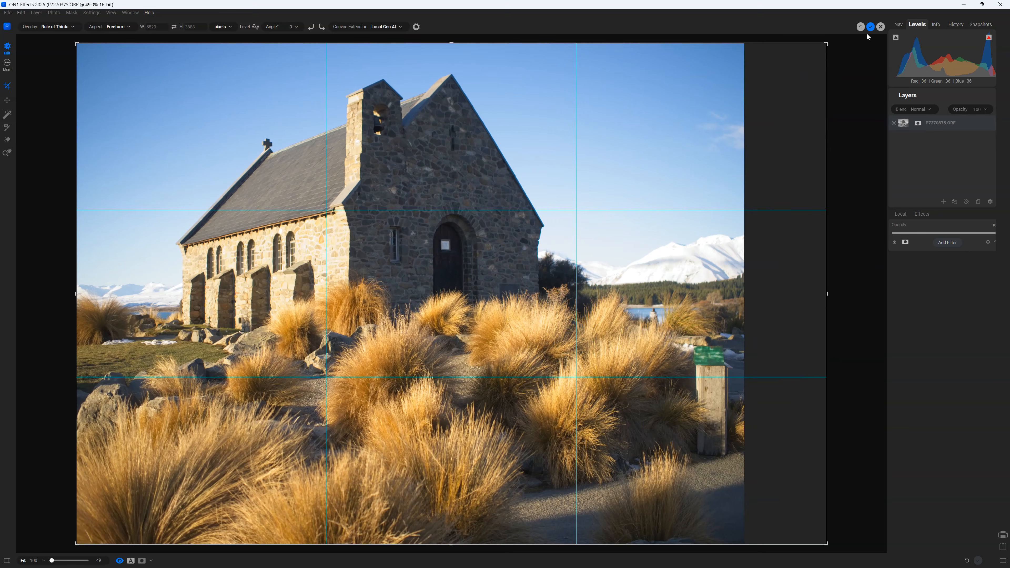
{"action": "left_click", "coordinate": [870, 26]}
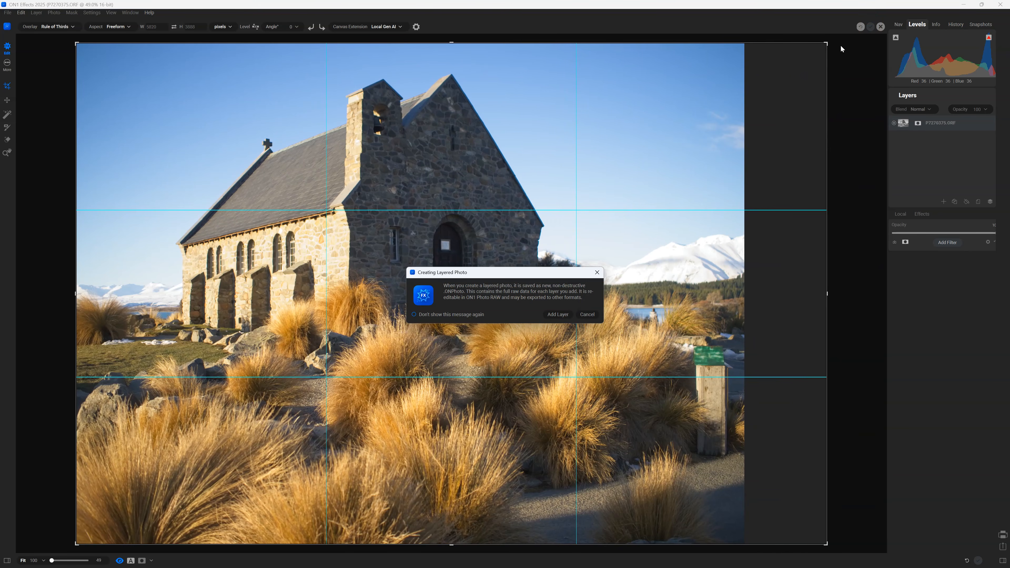
{"action": "left_click", "coordinate": [558, 314]}
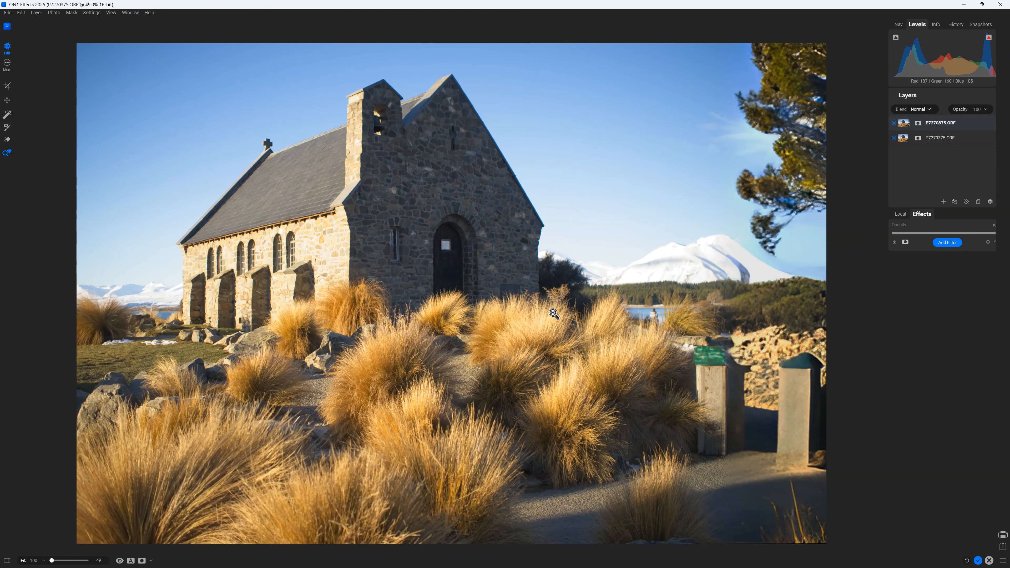
{"action": "left_click", "coordinate": [8, 86]}
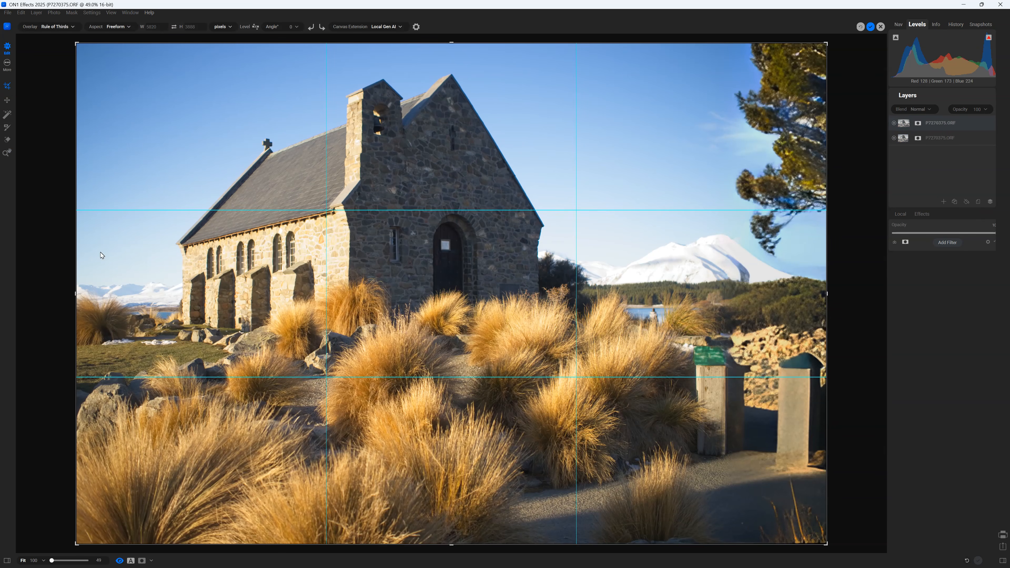
{"action": "left_click_drag", "start_coordinate": [75, 293], "coordinate": [40, 293]}
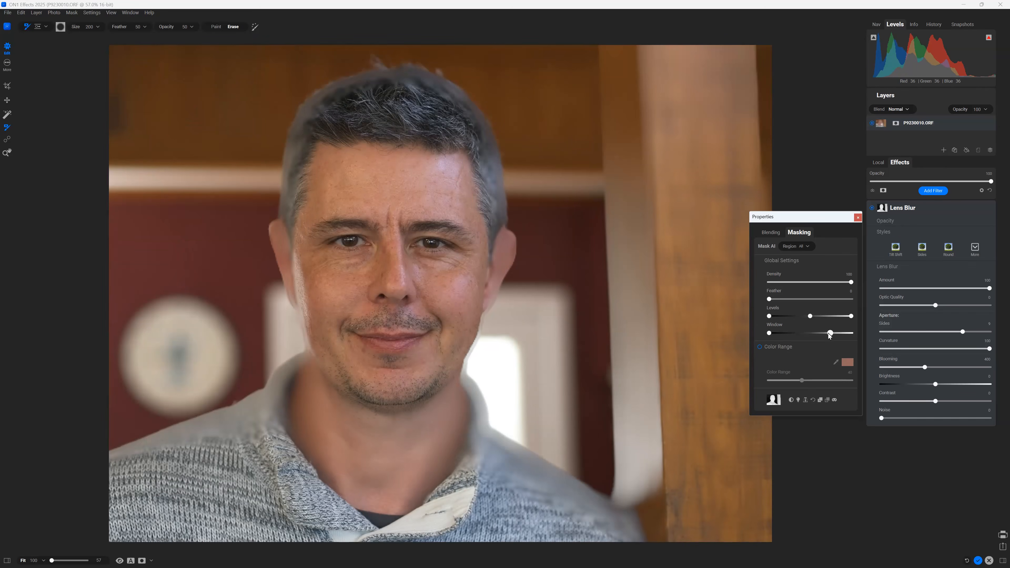
- Lower the Lens Blur mask's Window setting slightly to sharpen its edge along the wooden post
{"action": "left_click_drag", "start_coordinate": [829, 335], "coordinate": [811, 335]}
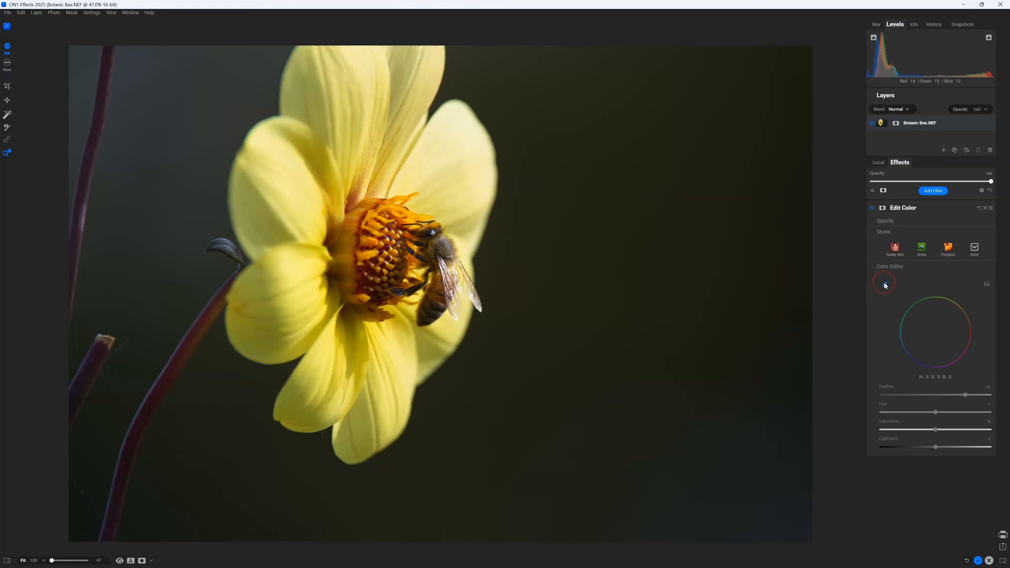
- Target the yellow petal colour in Edit Color, then toggle the filter off and on to compare
{"action": "left_click", "coordinate": [289, 199]}
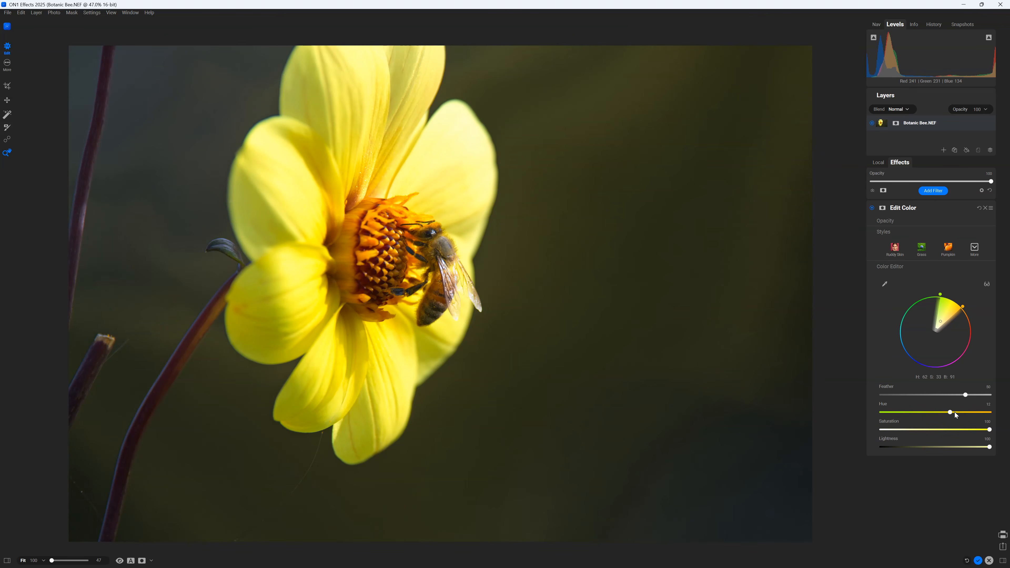
{"action": "left_click", "coordinate": [871, 208]}
{"action": "left_click", "coordinate": [870, 208]}
{"action": "left_click", "coordinate": [871, 207]}
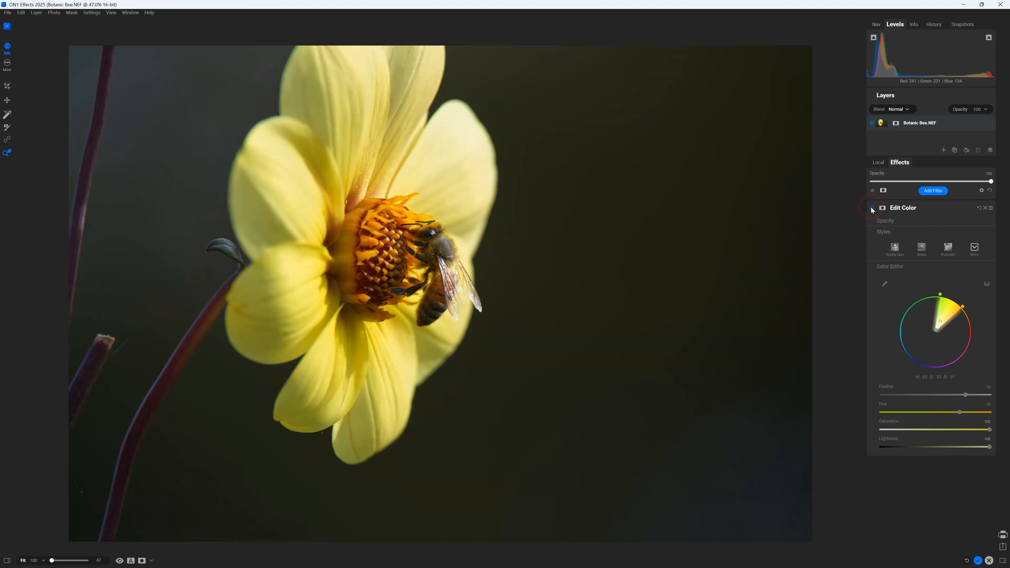
{"action": "left_click", "coordinate": [871, 207]}
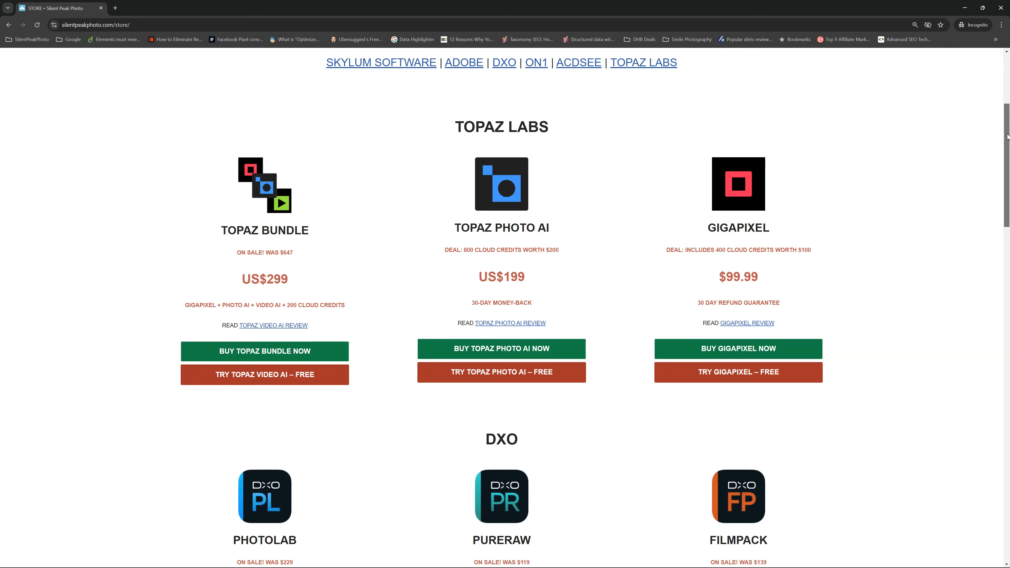
- Scroll the Silent Peak Photo store page past the ON1 products down to ACDSee Photo Studio
{"action": "scroll", "coordinate": [505, 307], "scroll_direction": "down", "scroll_amount": 4}
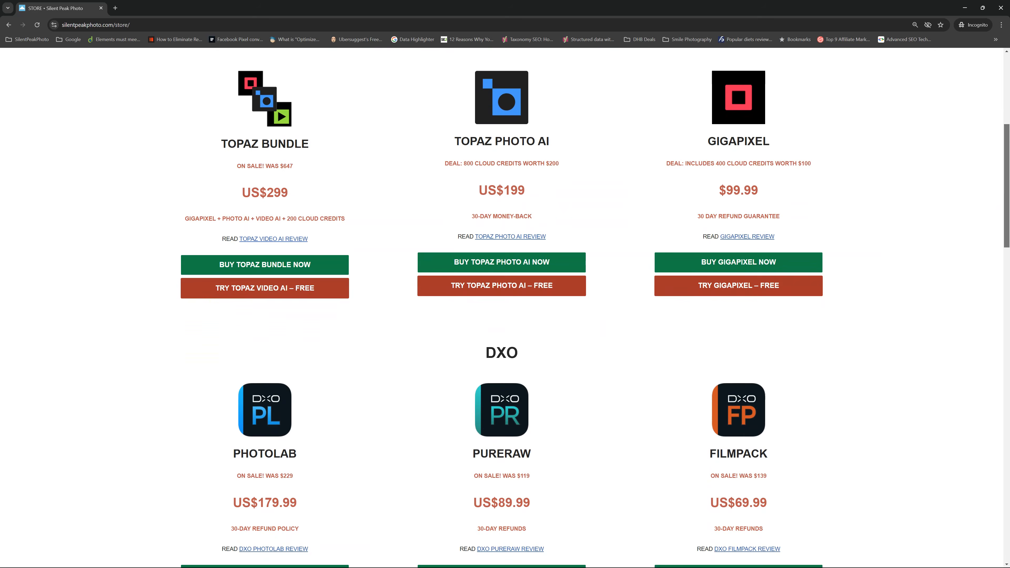
{"action": "scroll", "coordinate": [505, 306], "scroll_direction": "down", "scroll_amount": 4}
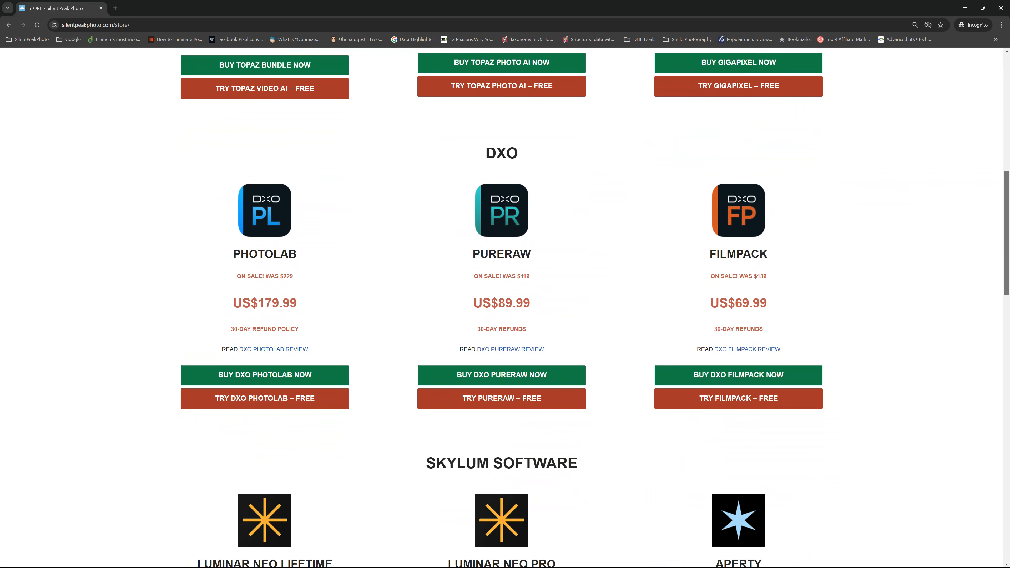
{"action": "scroll", "coordinate": [1007, 262], "scroll_direction": "down", "scroll_amount": 5}
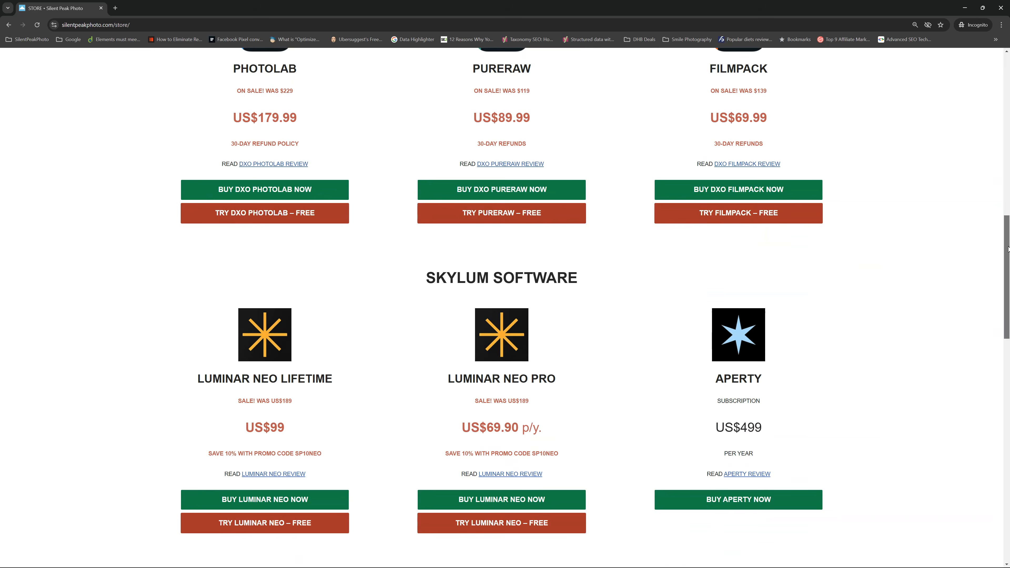
{"action": "left_click_drag", "start_coordinate": [1007, 262], "coordinate": [981, 464]}
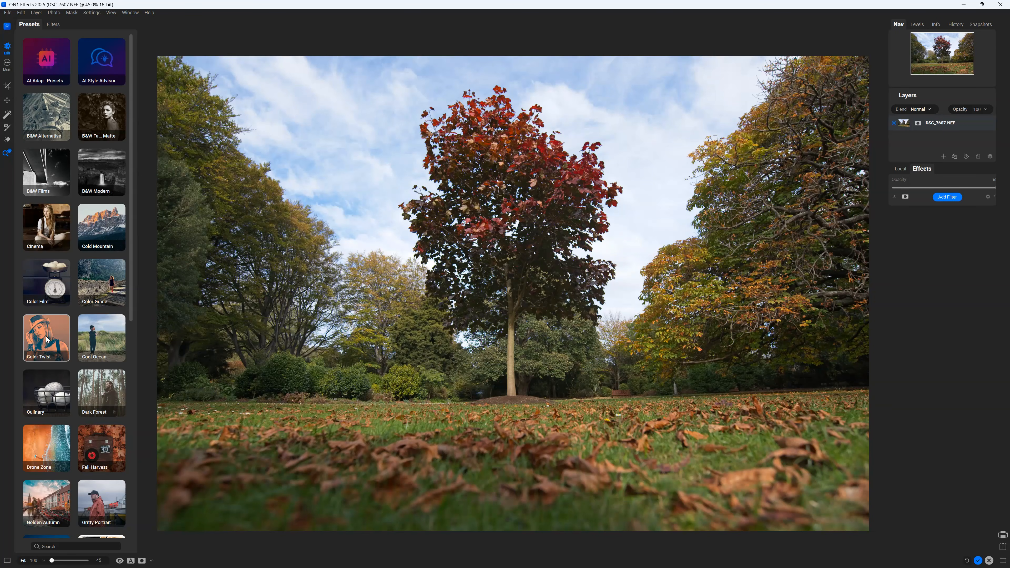
- Show the Color Twist preset thumbnails CT1–CT16 for the autumn tree photo
{"action": "left_click", "coordinate": [45, 338]}
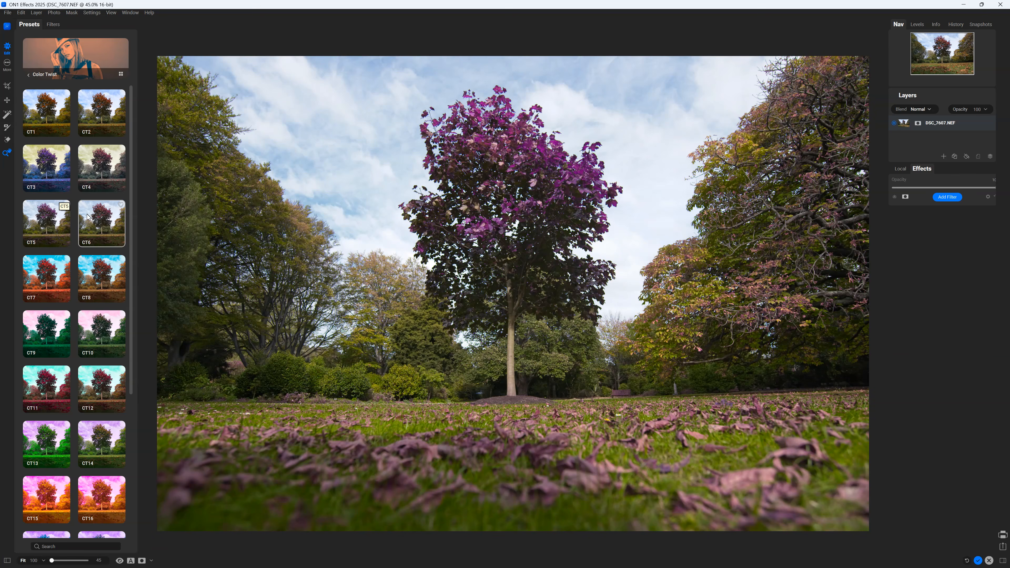
- Try Color Twist presets CT8 through CT14, then settle on the CT7 orange-and-blue look
{"action": "left_click", "coordinate": [95, 278]}
{"action": "left_click", "coordinate": [53, 278]}
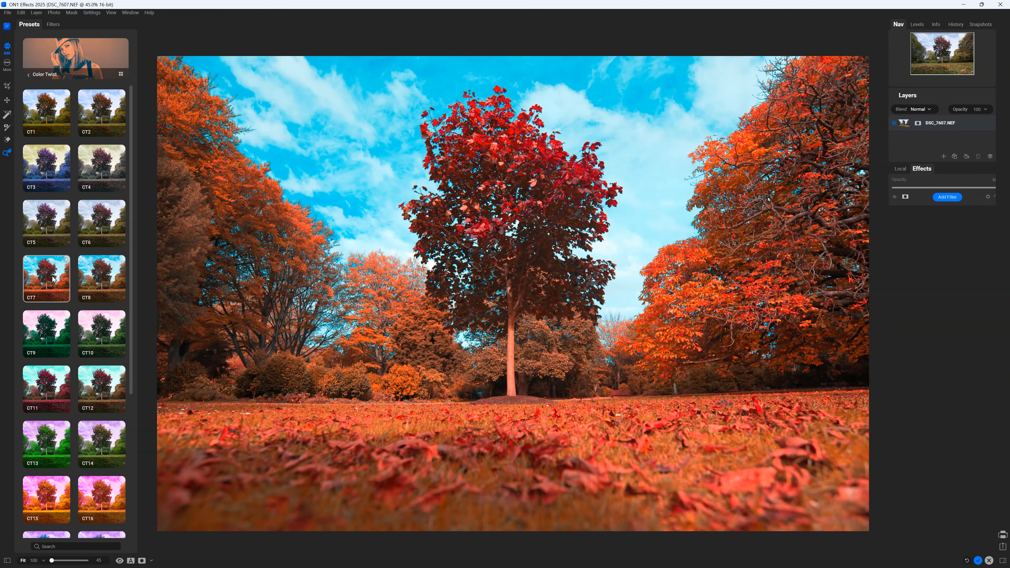
{"action": "left_click", "coordinate": [50, 334]}
{"action": "left_click", "coordinate": [107, 330]}
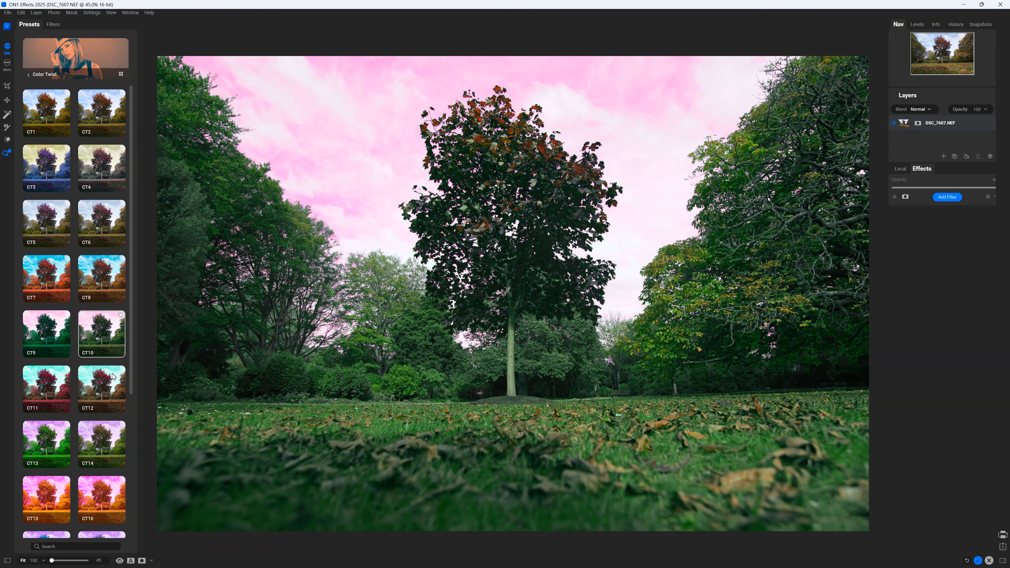
{"action": "left_click", "coordinate": [115, 387]}
{"action": "left_click", "coordinate": [62, 439]}
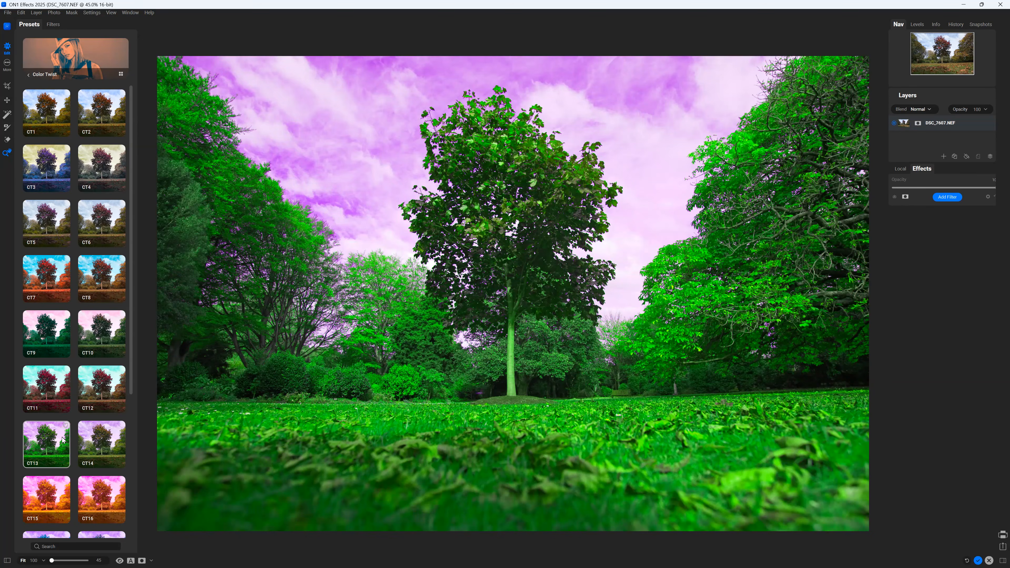
{"action": "left_click", "coordinate": [111, 445]}
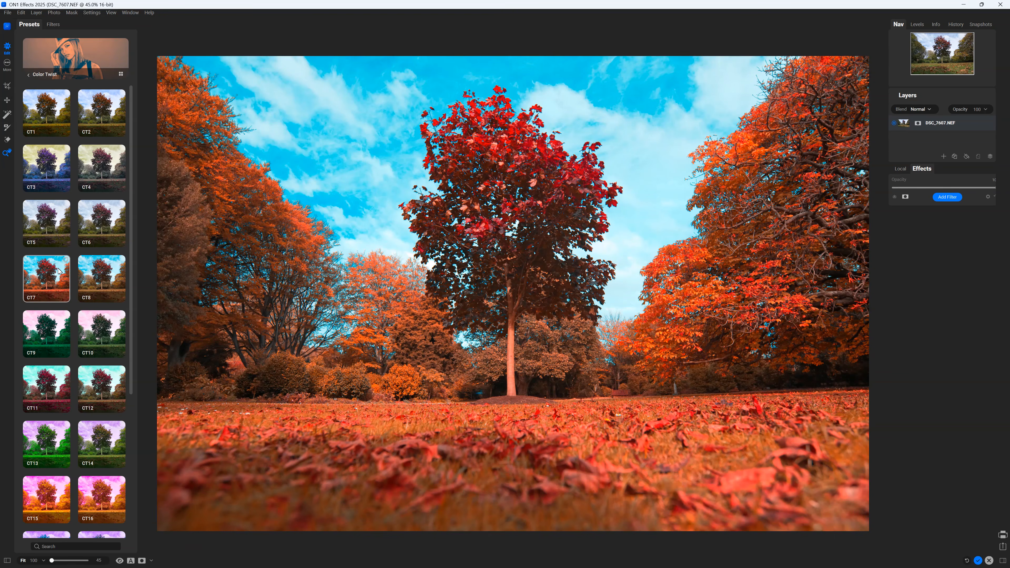
{"action": "left_click", "coordinate": [59, 267]}
- Compare the CT7 edit with the original in split before/after view, moving the divider
{"action": "left_click", "coordinate": [130, 560]}
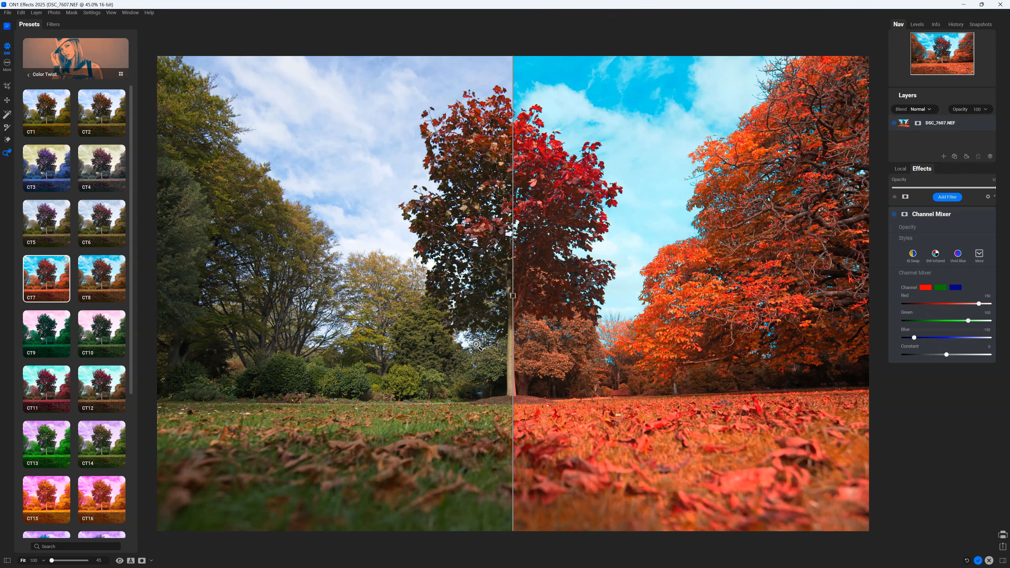
{"action": "left_click", "coordinate": [513, 296]}
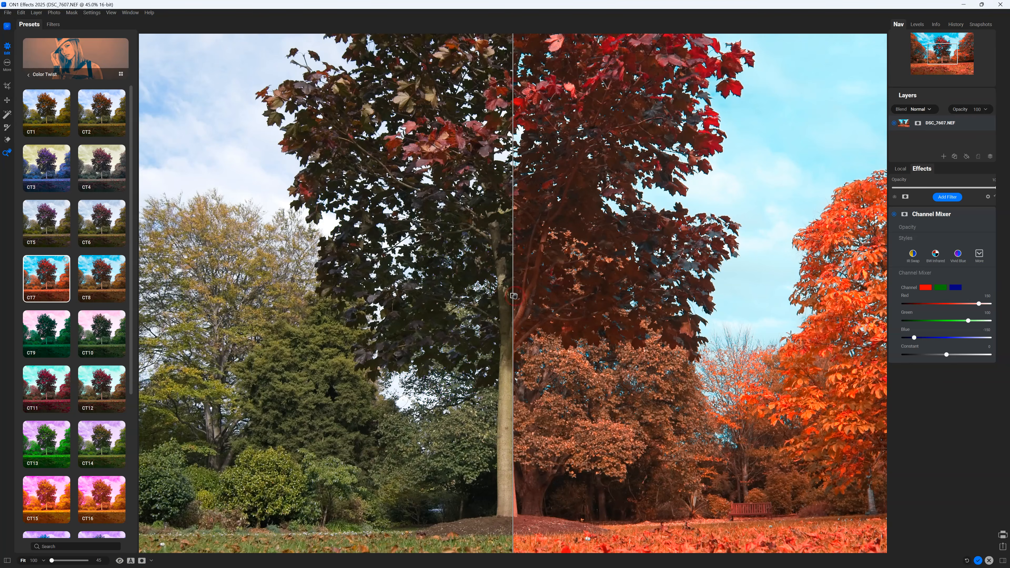
{"action": "left_click", "coordinate": [513, 295]}
{"action": "left_click_drag", "start_coordinate": [147, 307], "coordinate": [160, 346]}
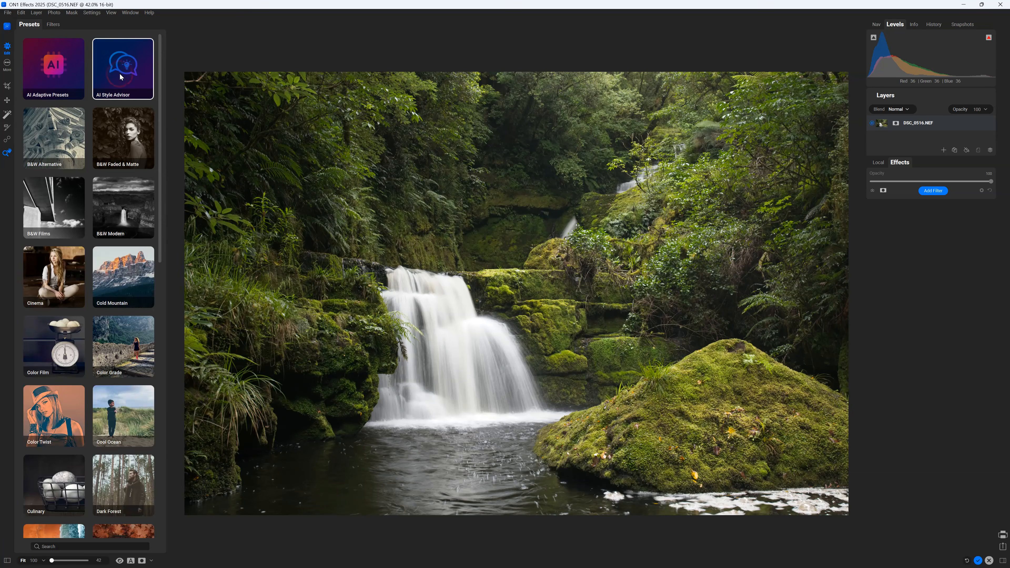
- Open the ON1 Team preset collection and apply a preset to the waterfall
{"action": "left_click", "coordinate": [119, 73]}
{"action": "left_click", "coordinate": [128, 134]}
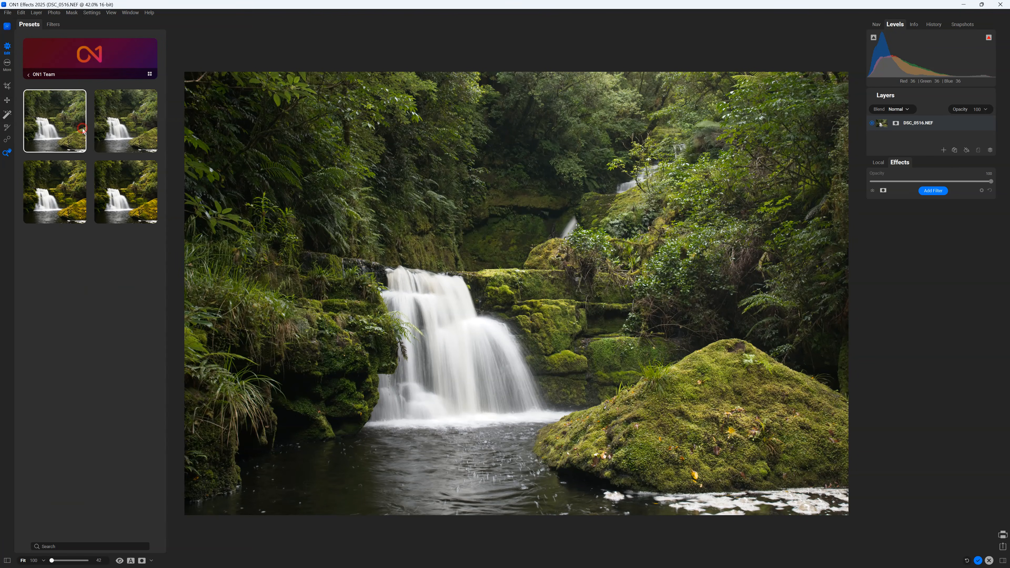
{"action": "left_click", "coordinate": [112, 127]}
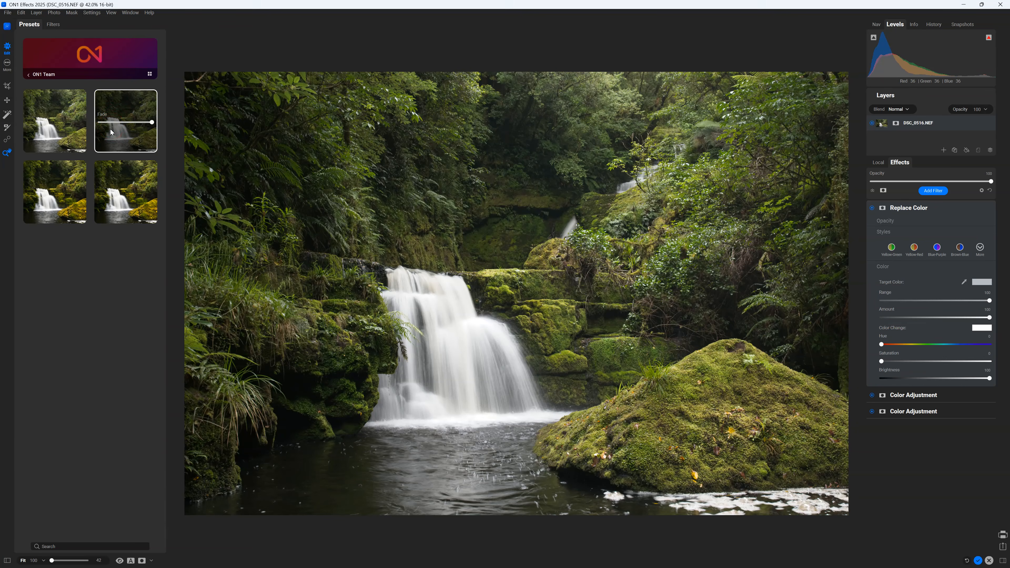
- Switch to the darker, warmer ON1 Team preset and compare it against the original in split view
{"action": "left_click", "coordinate": [109, 172]}
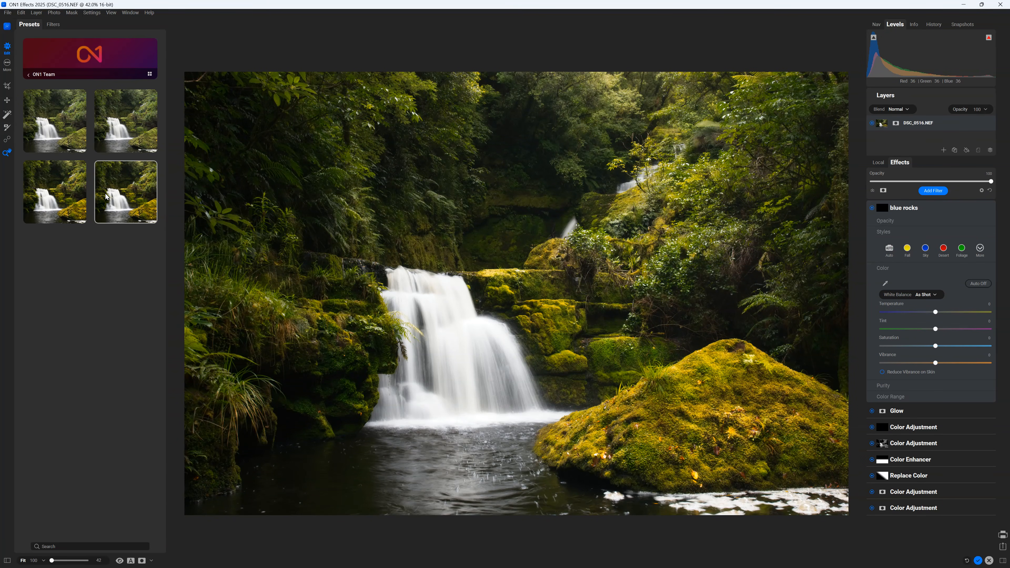
{"action": "left_click", "coordinate": [41, 193]}
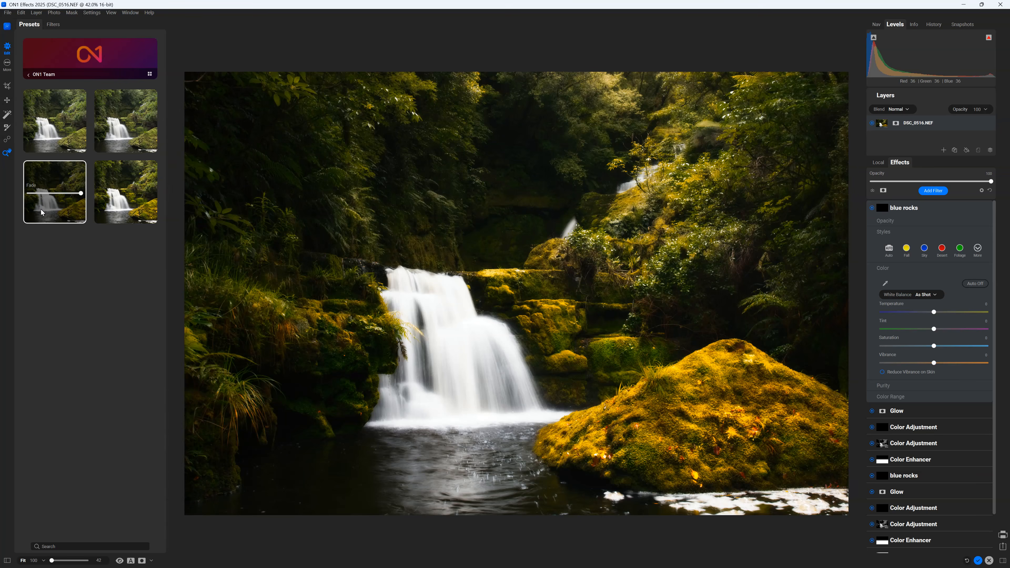
{"action": "left_click", "coordinate": [131, 561]}
{"action": "left_click_drag", "start_coordinate": [516, 300], "coordinate": [594, 296]}
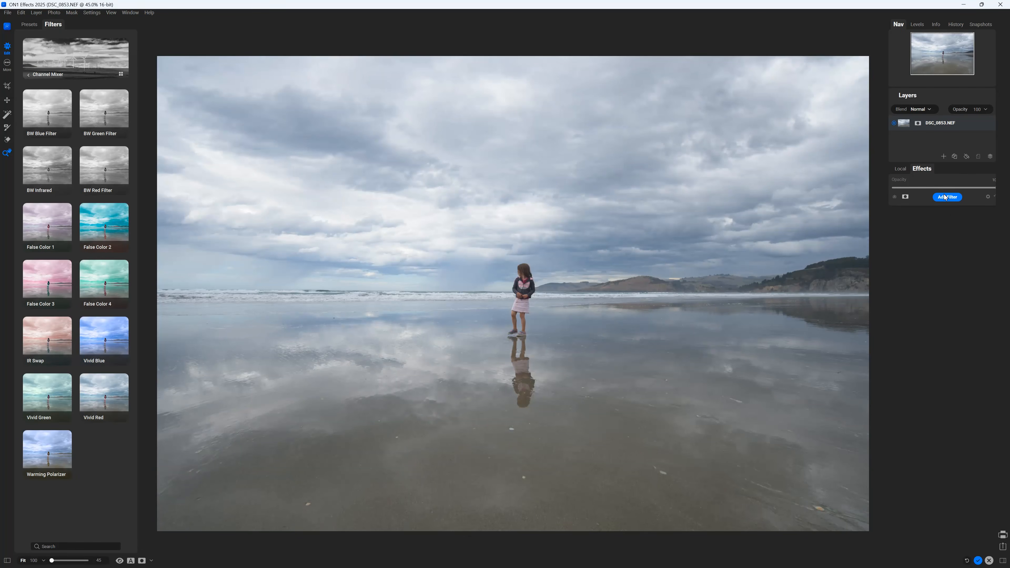
{"action": "left_click", "coordinate": [947, 197]}
- Add a Tone Enhancer with Exposure 0.65, Highlights -16 and Blacks -8
{"action": "left_click", "coordinate": [867, 294]}
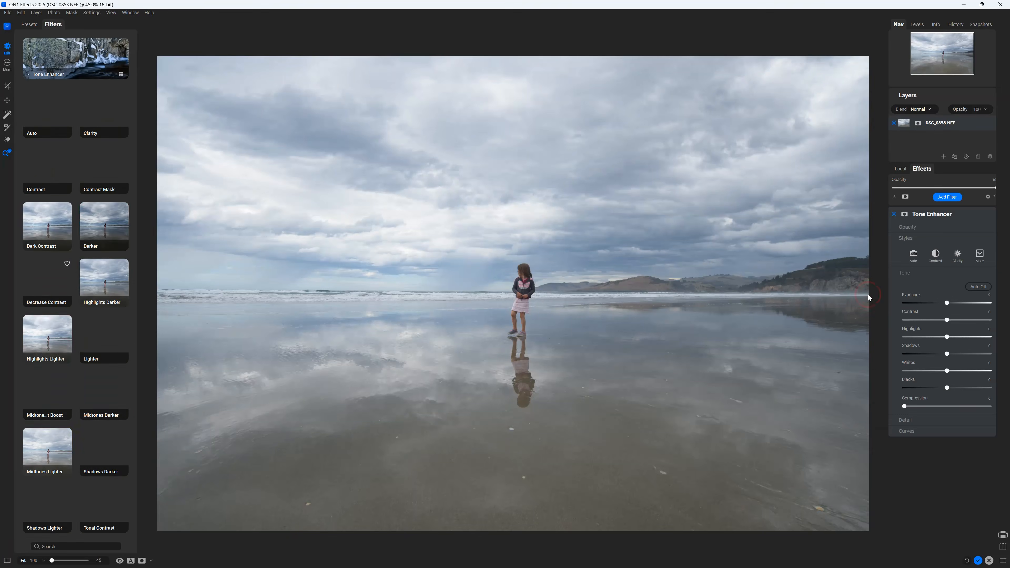
{"action": "left_click", "coordinate": [917, 25]}
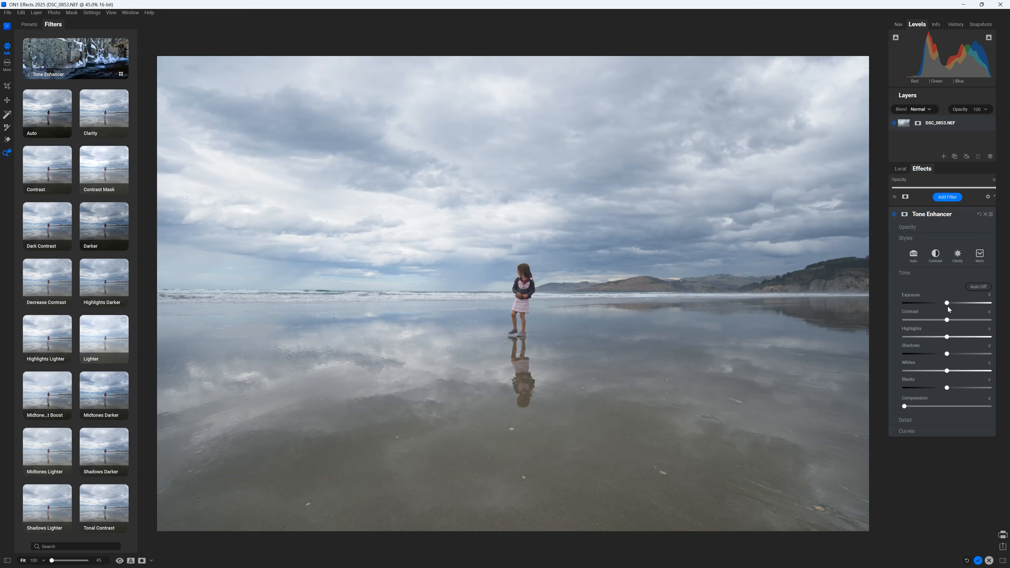
{"action": "left_click_drag", "start_coordinate": [947, 303], "coordinate": [951, 303]}
{"action": "left_click_drag", "start_coordinate": [951, 339], "coordinate": [933, 340]}
{"action": "left_click_drag", "start_coordinate": [946, 388], "coordinate": [939, 388]}
- Raise a point on the tone curve and compare the beach edit with the original in split view
{"action": "left_click", "coordinate": [939, 419]}
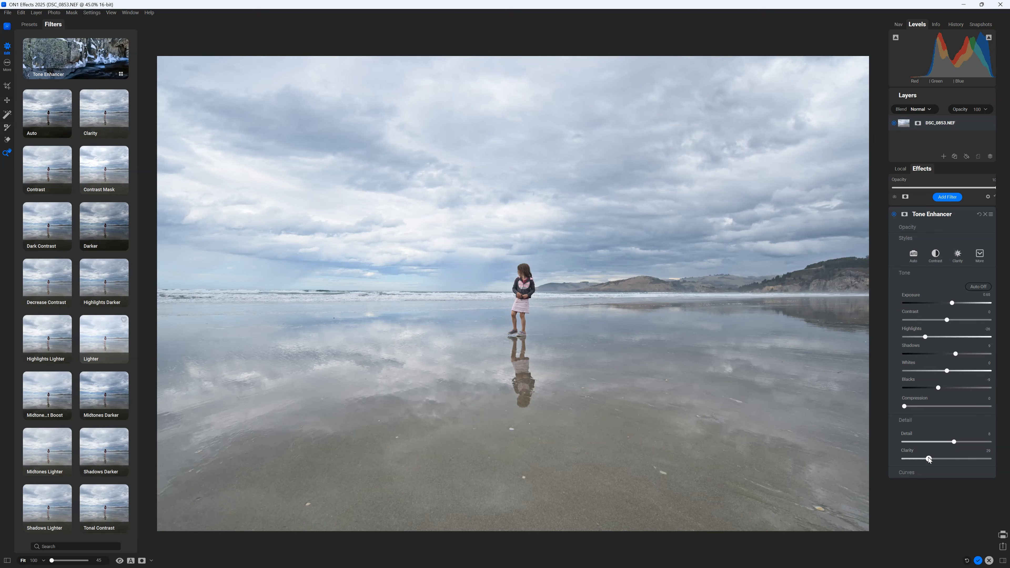
{"action": "left_click", "coordinate": [932, 472]}
{"action": "left_click_drag", "start_coordinate": [953, 483], "coordinate": [927, 515]}
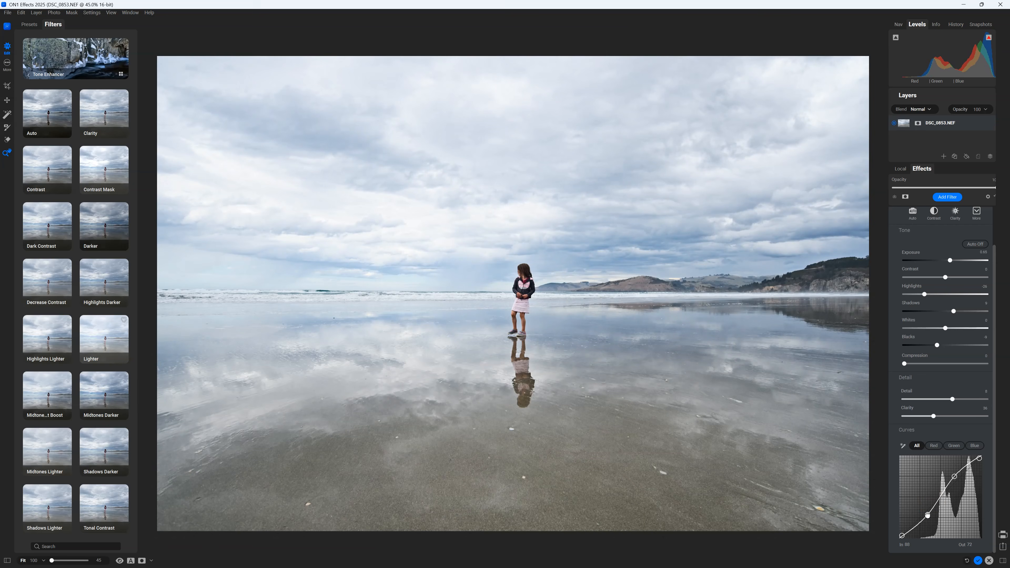
{"action": "left_click", "coordinate": [132, 560]}
{"action": "left_click_drag", "start_coordinate": [513, 301], "coordinate": [178, 333]}
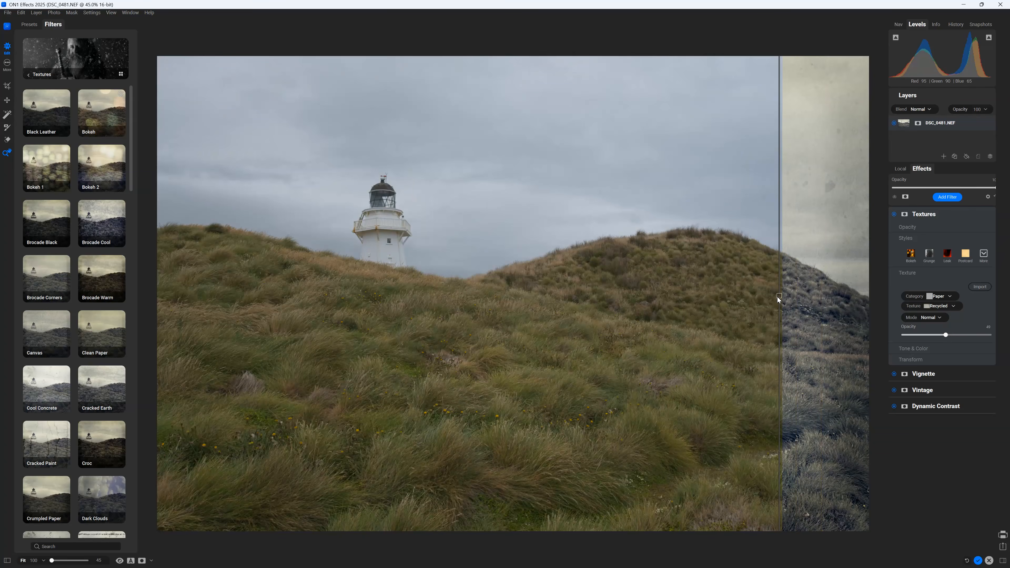
- Slide the before/after divider across the beach photo
{"action": "left_click_drag", "start_coordinate": [777, 297], "coordinate": [160, 352]}
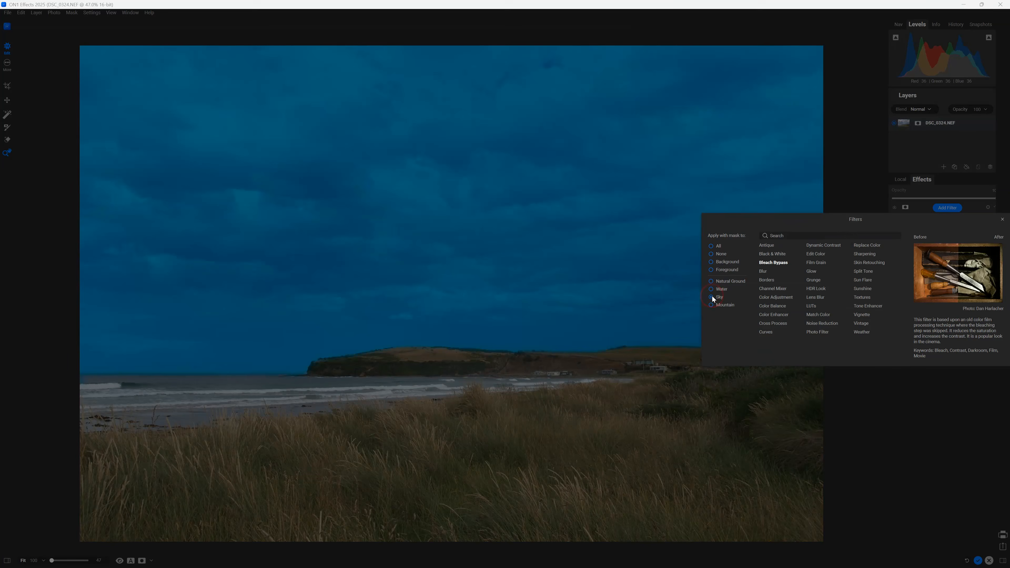
- Add a Tone Enhancer with Exposure -0.4, Contrast 28, Whites 34, Detail 20, Clarity 16 and a raised curve point
{"action": "left_click", "coordinate": [711, 296]}
{"action": "left_click", "coordinate": [877, 306]}
{"action": "left_click_drag", "start_coordinate": [945, 314], "coordinate": [967, 330]}
{"action": "left_click_drag", "start_coordinate": [948, 314], "coordinate": [942, 313]}
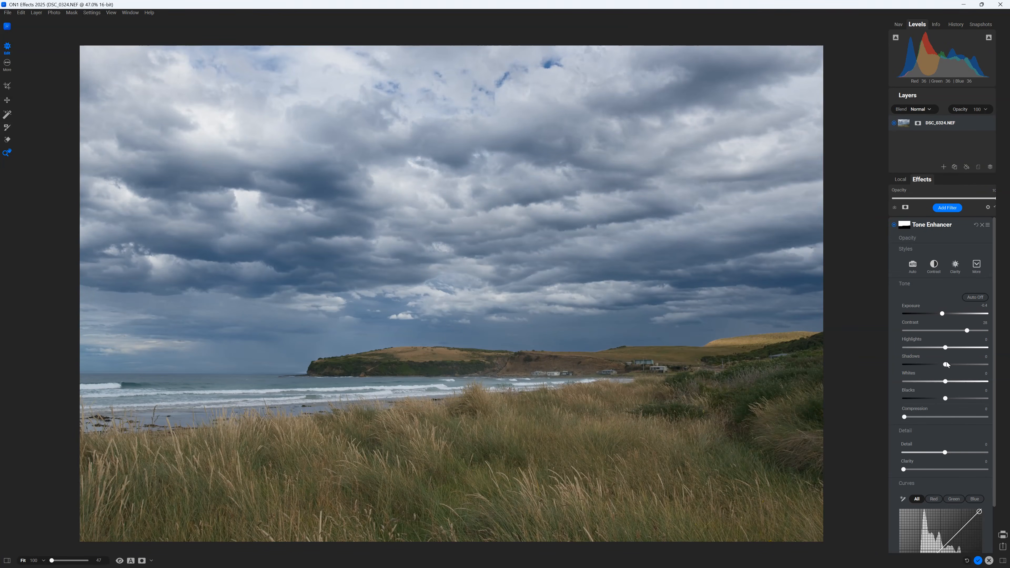
{"action": "left_click_drag", "start_coordinate": [945, 381], "coordinate": [969, 381]}
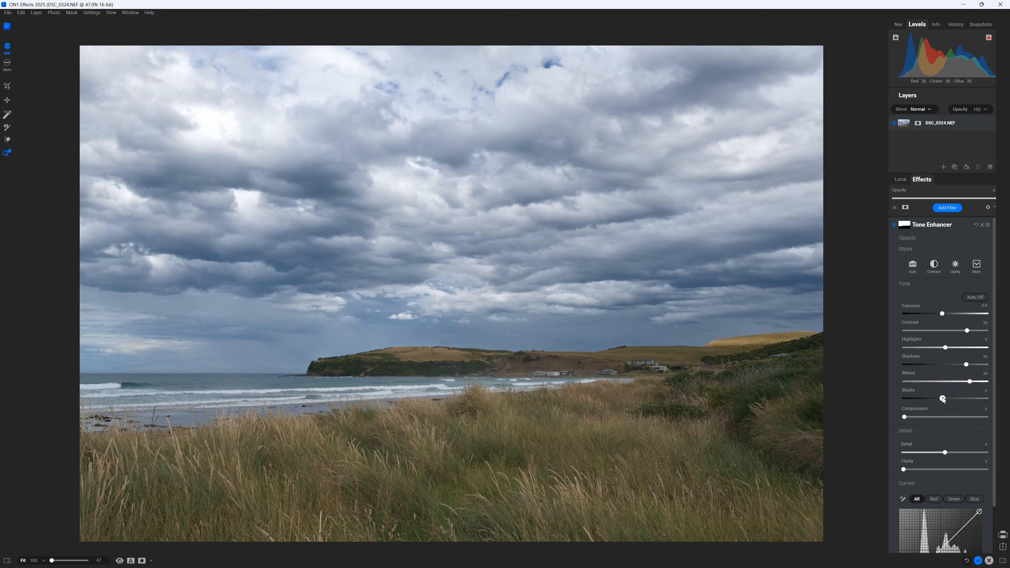
{"action": "left_click_drag", "start_coordinate": [958, 451], "coordinate": [963, 452]}
{"action": "left_click_drag", "start_coordinate": [904, 469], "coordinate": [929, 507]}
{"action": "scroll", "coordinate": [933, 498], "scroll_direction": "down", "scroll_amount": 3}
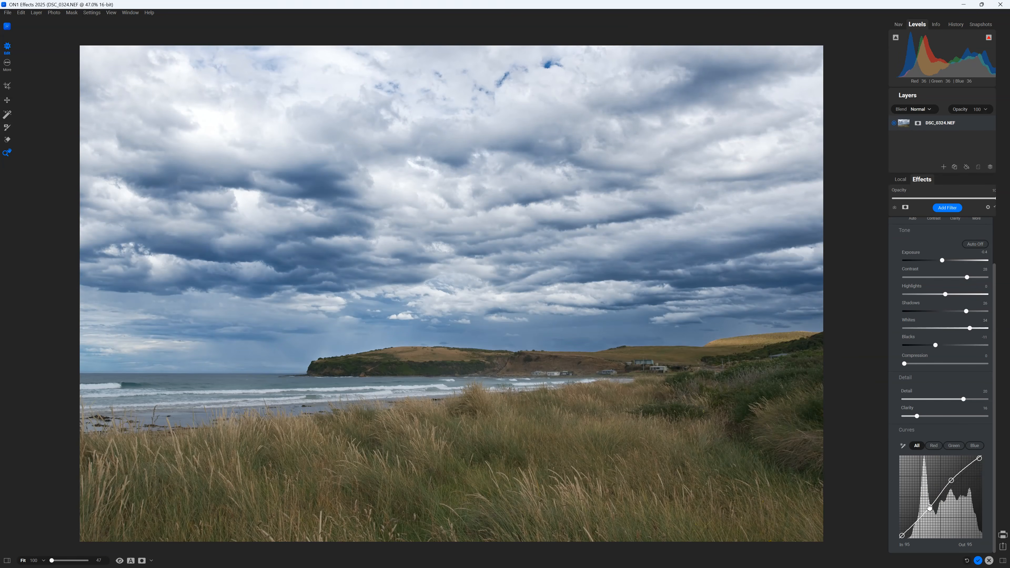
- Check the coastal edit against the original with split compare and by toggling the Tone Enhancer off and on
{"action": "left_click", "coordinate": [131, 561]}
{"action": "left_click_drag", "start_coordinate": [451, 338], "coordinate": [473, 362]}
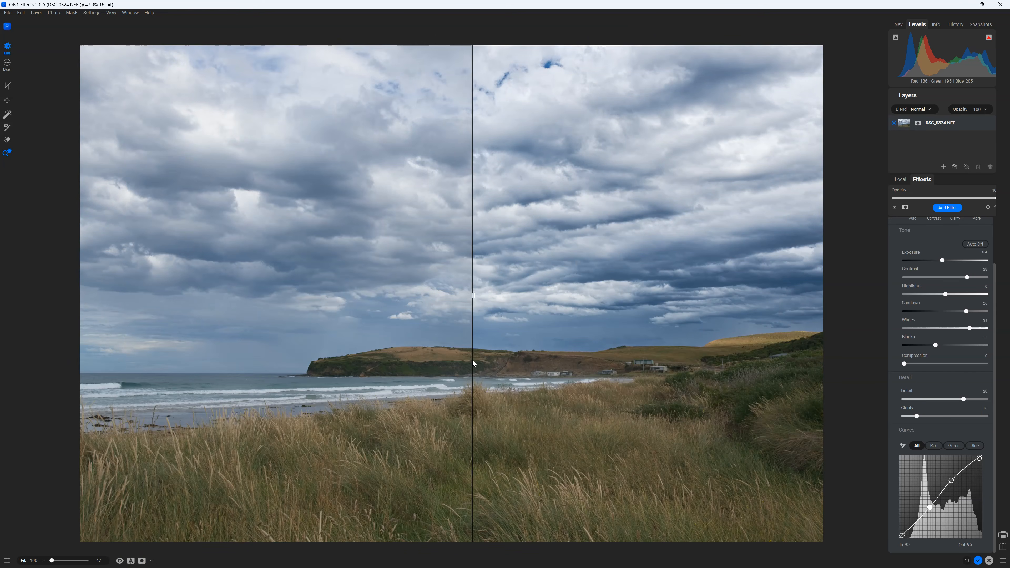
{"action": "left_click", "coordinate": [131, 560]}
{"action": "scroll", "coordinate": [991, 226], "scroll_direction": "up", "scroll_amount": 2}
{"action": "left_click", "coordinate": [893, 225]}
{"action": "left_click", "coordinate": [893, 225]}
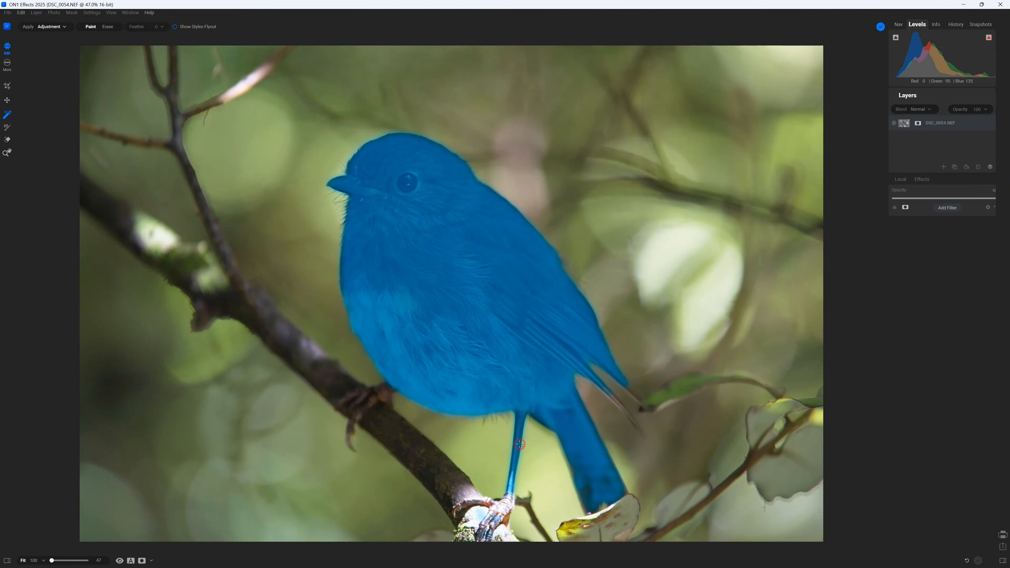
- Swap the robin photo's filter to Tone Enhancer, raise Exposure to about 0.8, and tweak Clarity
{"action": "left_click", "coordinate": [520, 443]}
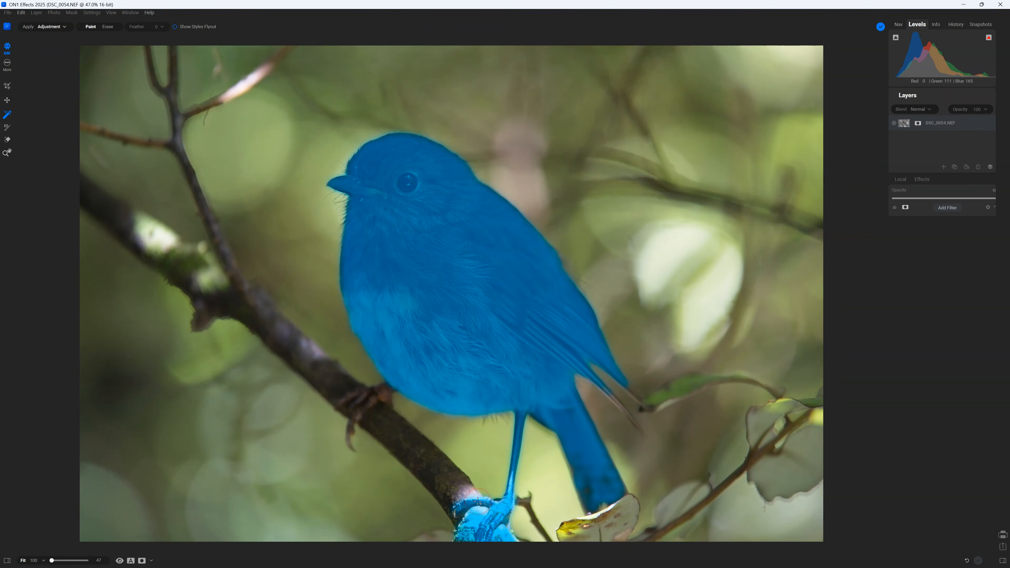
{"action": "right_click", "coordinate": [408, 147]}
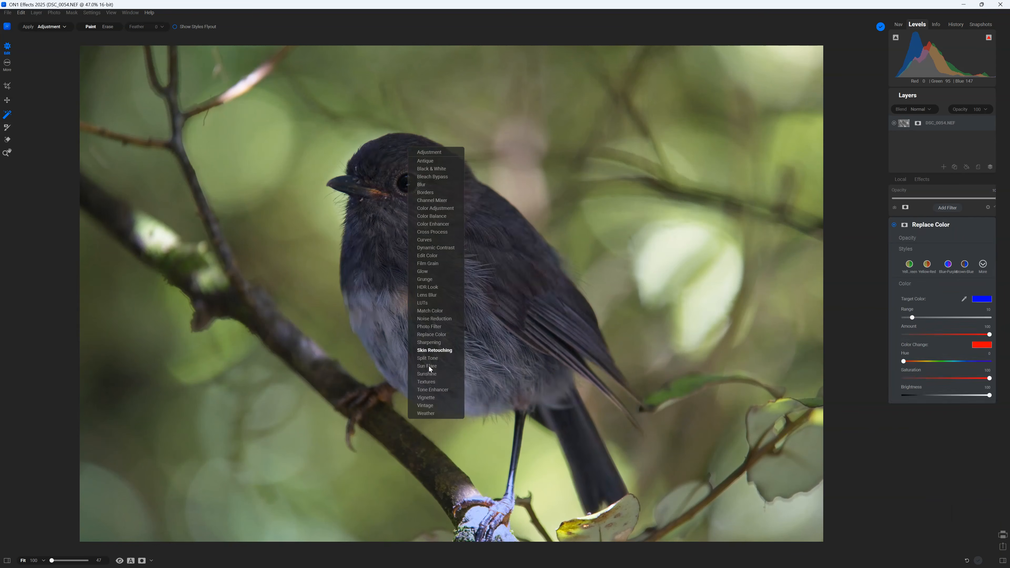
{"action": "left_click", "coordinate": [432, 390]}
{"action": "left_click_drag", "start_coordinate": [946, 315], "coordinate": [951, 313]}
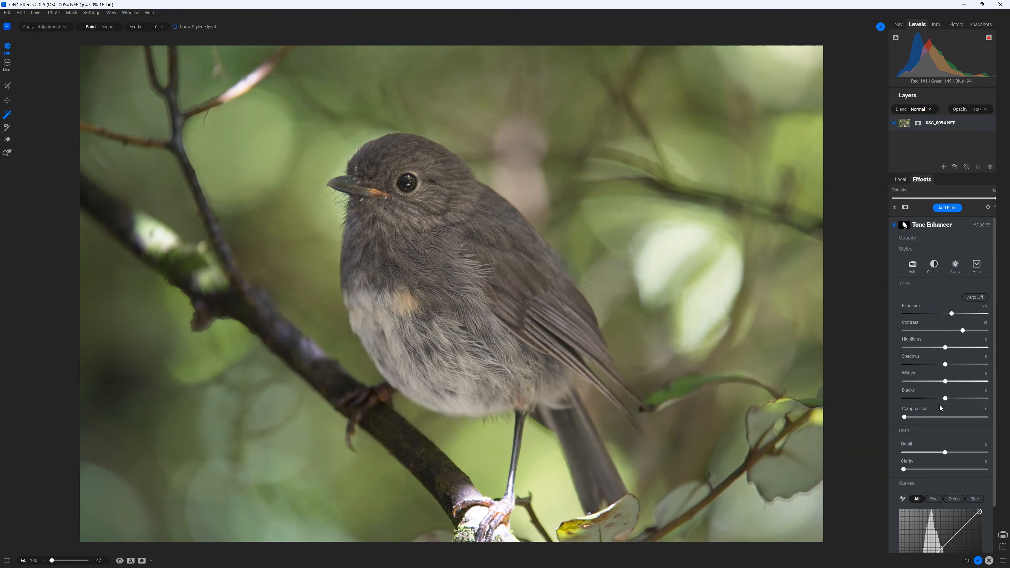
{"action": "left_click_drag", "start_coordinate": [916, 472], "coordinate": [913, 472]}
{"action": "scroll", "coordinate": [954, 479], "scroll_direction": "down", "scroll_amount": 3}
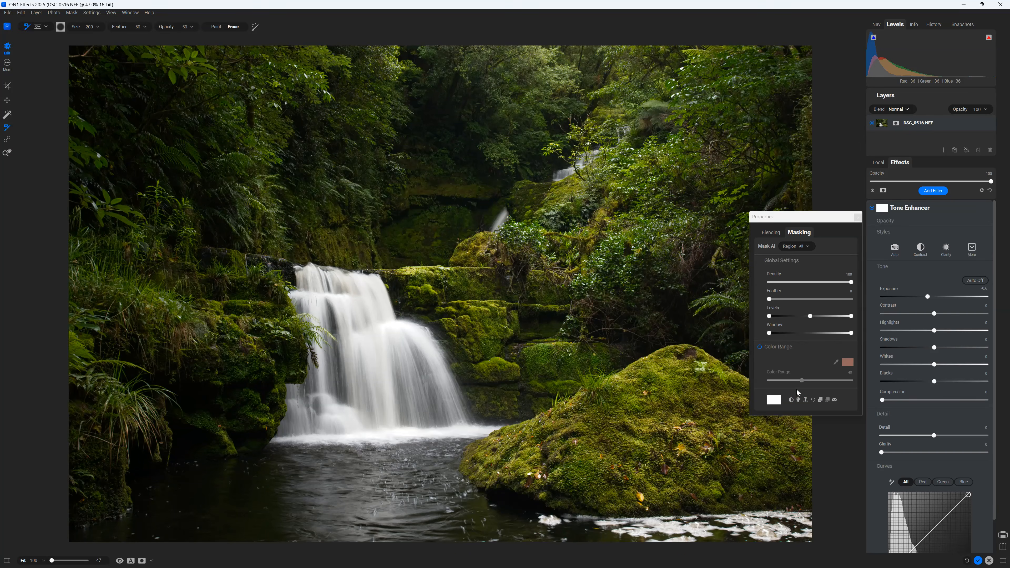
- Build a luminosity mask and narrow its Window to isolate the bright waterfall
{"action": "left_click", "coordinate": [834, 400]}
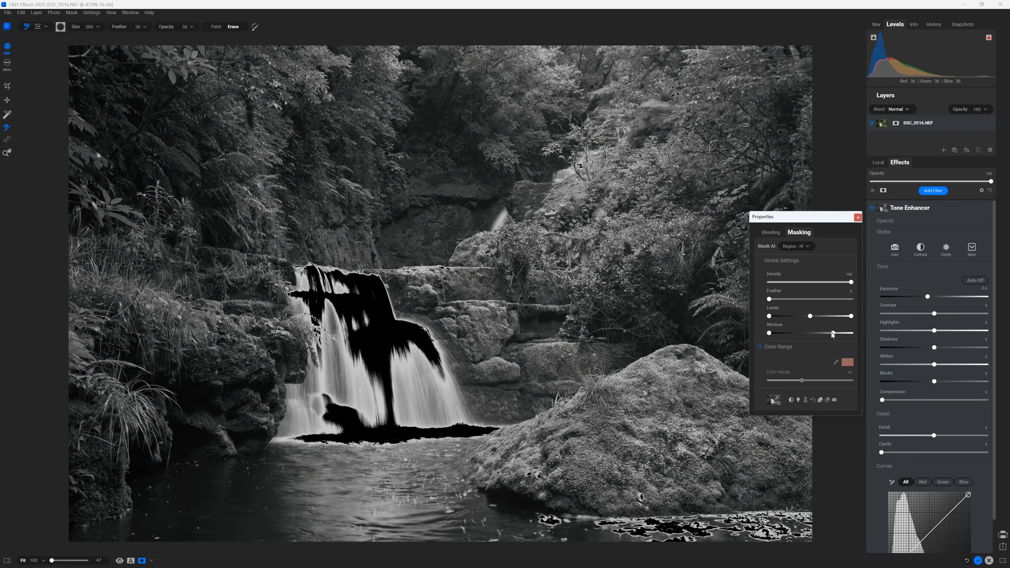
{"action": "left_click_drag", "start_coordinate": [770, 334], "coordinate": [814, 318]}
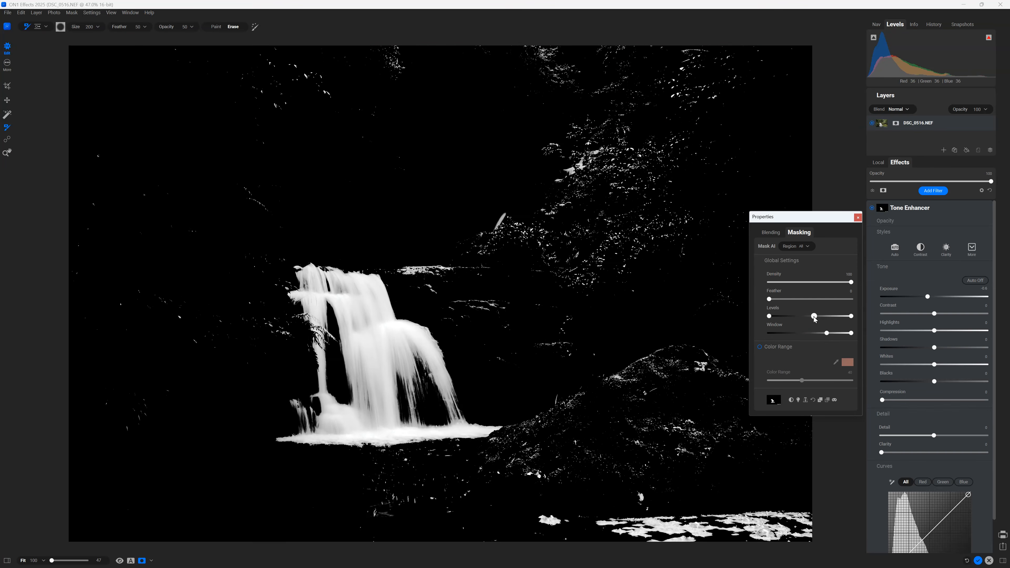
{"action": "left_click", "coordinate": [835, 401]}
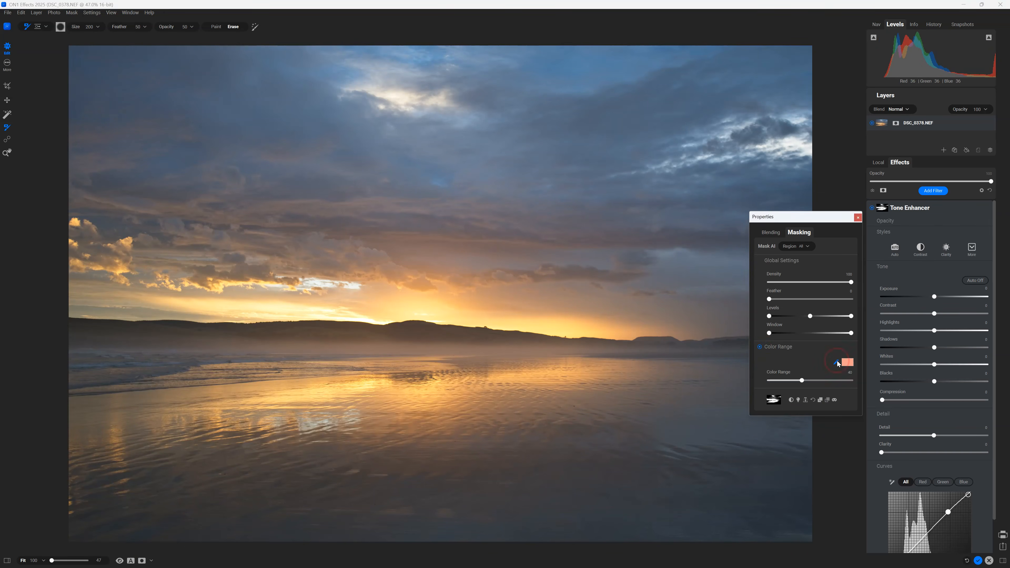
- Raise the sunset photo's Exposure to 0.2 and lift the tone curve
{"action": "left_click_drag", "start_coordinate": [939, 299], "coordinate": [935, 299]}
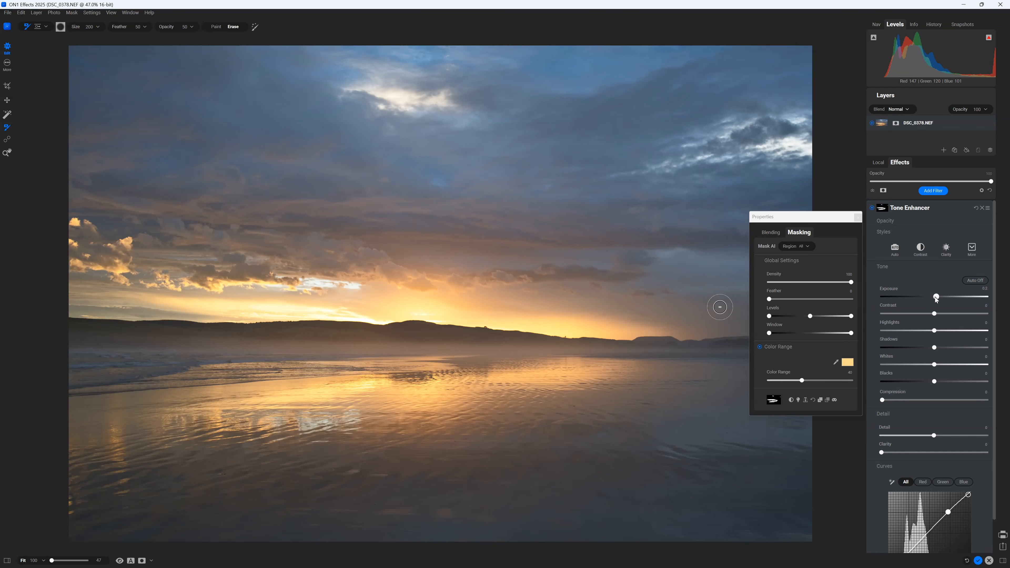
{"action": "left_click_drag", "start_coordinate": [948, 513], "coordinate": [945, 507]}
{"action": "scroll", "coordinate": [945, 508], "scroll_direction": "down", "scroll_amount": 1}
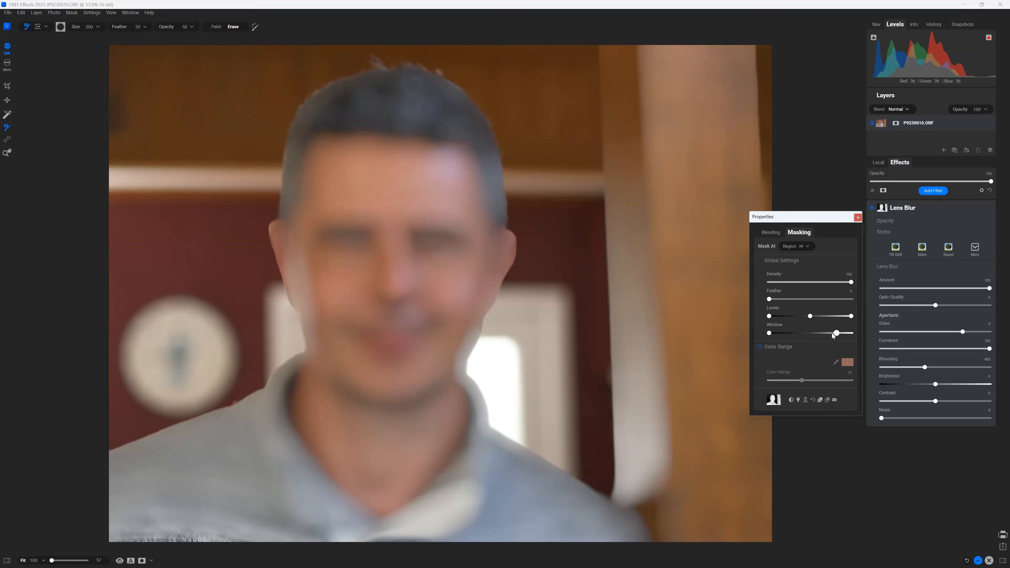
- Narrow the mask's brightness range further
{"action": "left_click_drag", "start_coordinate": [838, 329], "coordinate": [808, 338]}
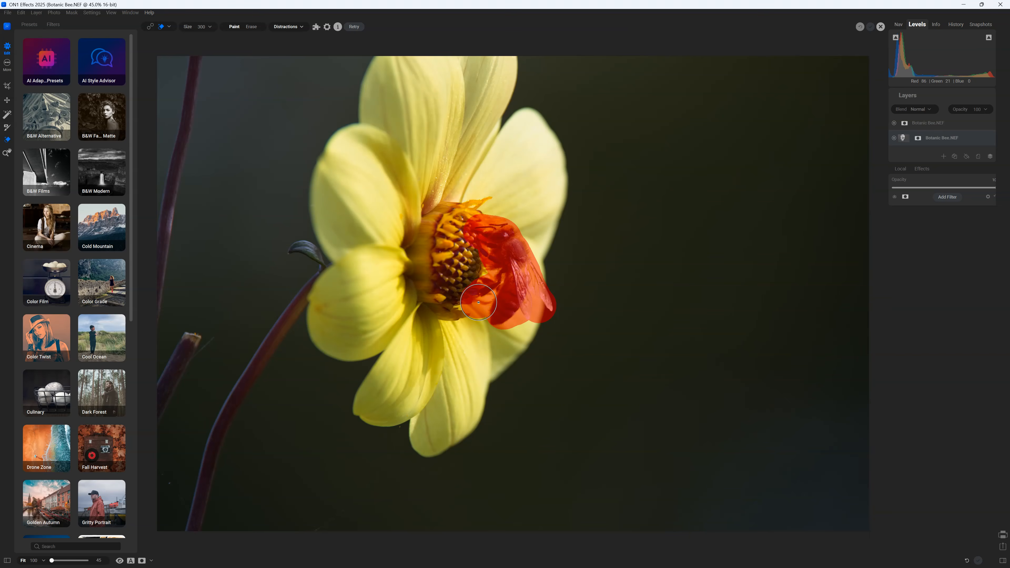
- Generate the bee removal and add the result to the flower photo as a new layer
{"action": "left_click", "coordinate": [359, 26]}
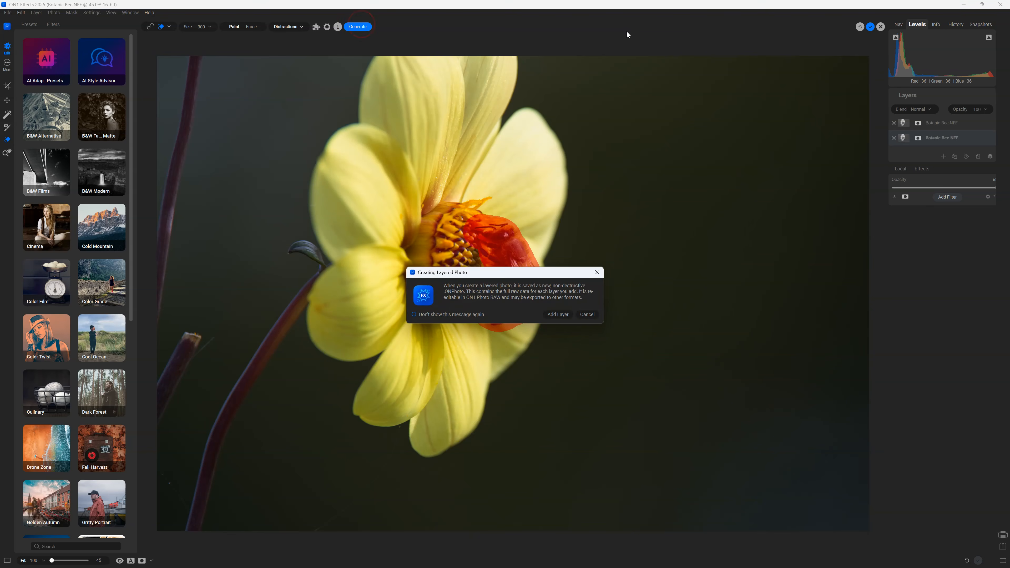
{"action": "left_click", "coordinate": [558, 314]}
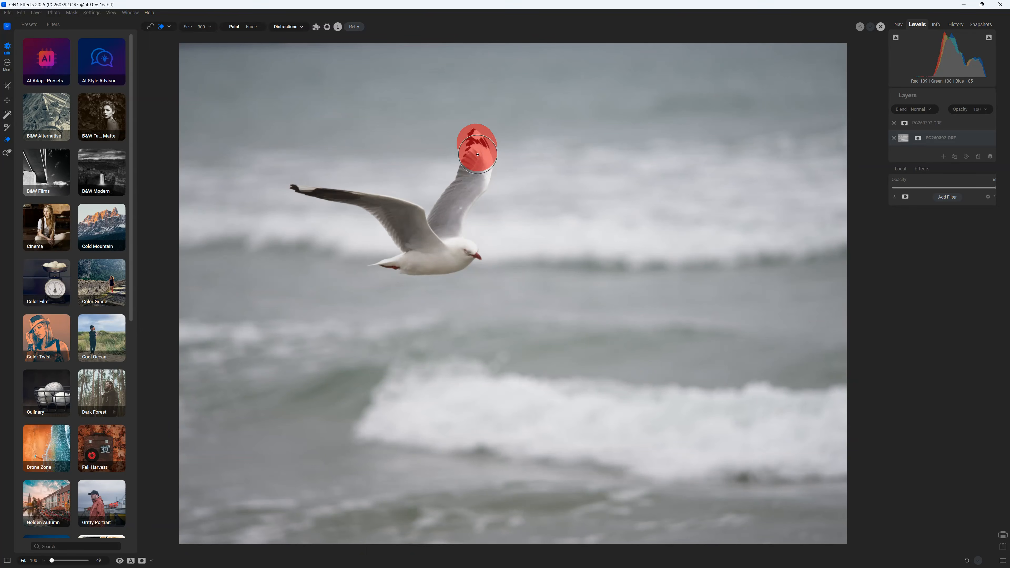
- Paint the gull's raised wing down to its head with the Remove Distractions brush
{"action": "mouse_move", "coordinate": [477, 154]}
{"action": "left_mouse_down"}
{"action": "mouse_move", "coordinate": [453, 236]}
{"action": "mouse_move", "coordinate": [451, 248]}
{"action": "mouse_move", "coordinate": [465, 254]}
{"action": "mouse_move", "coordinate": [456, 257]}
{"action": "mouse_move", "coordinate": [384, 261]}
{"action": "mouse_move", "coordinate": [406, 256]}
{"action": "mouse_move", "coordinate": [403, 237]}
{"action": "mouse_move", "coordinate": [380, 209]}
{"action": "mouse_move", "coordinate": [297, 193]}
{"action": "mouse_move", "coordinate": [413, 214]}
{"action": "mouse_move", "coordinate": [423, 232]}
{"action": "mouse_move", "coordinate": [471, 171]}
{"action": "left_mouse_up"}
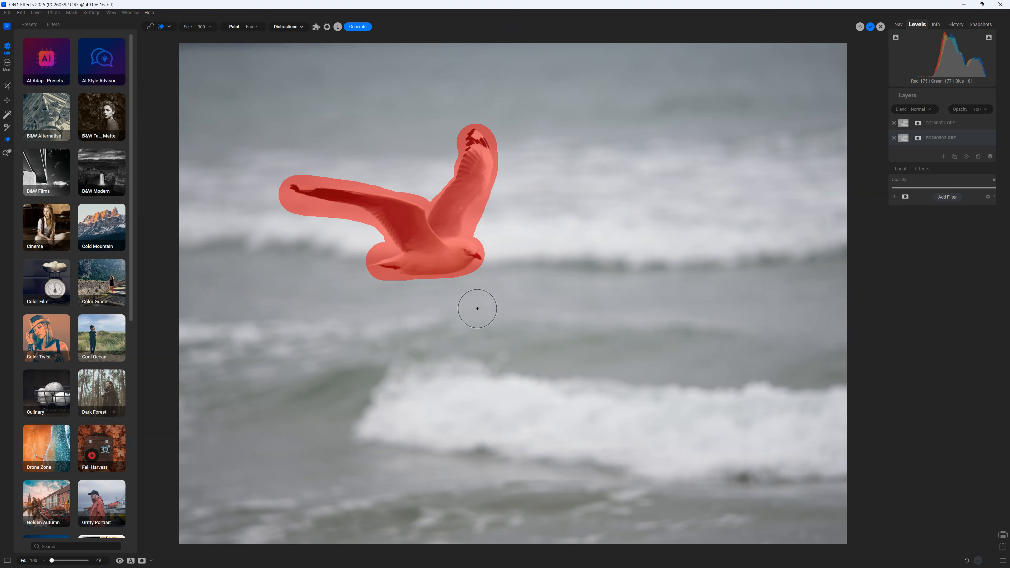
- Generate the gull removal and keep the result as a new layer
{"action": "left_click", "coordinate": [362, 27]}
{"action": "left_click", "coordinate": [558, 315]}
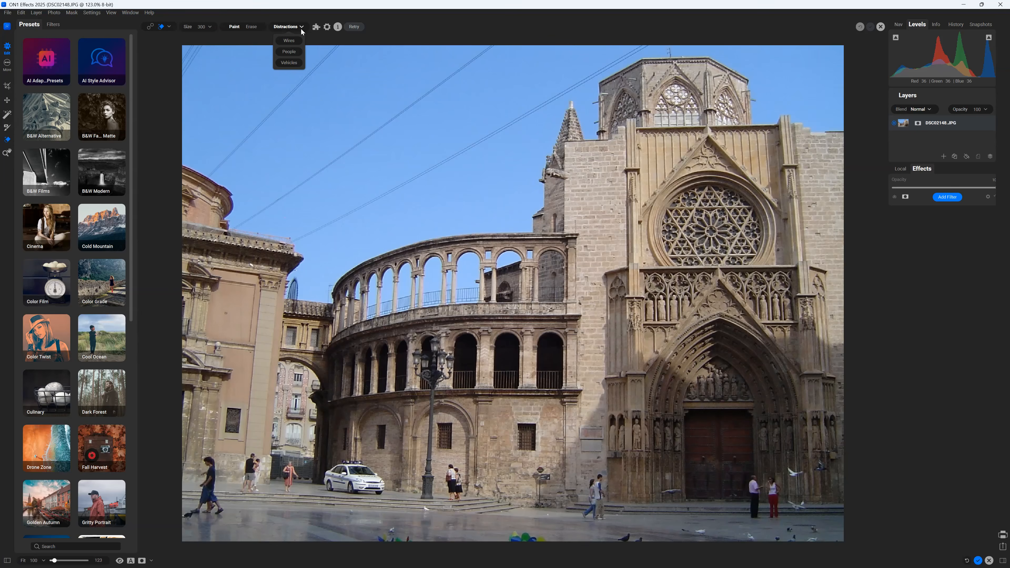
- Detect and remove the overhead wires, adding the result as a new layer
{"action": "left_click", "coordinate": [291, 42]}
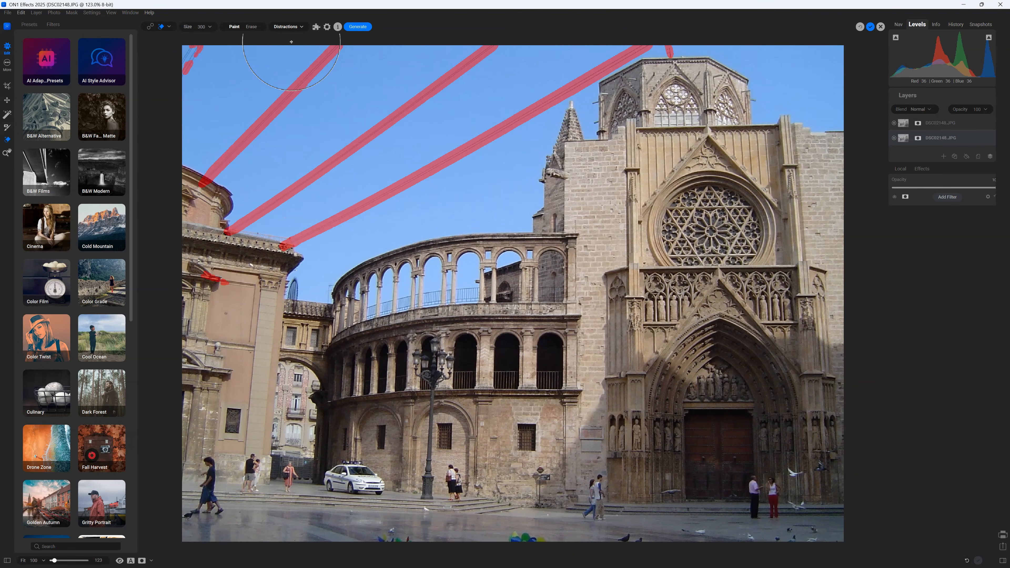
{"action": "left_click", "coordinate": [355, 27]}
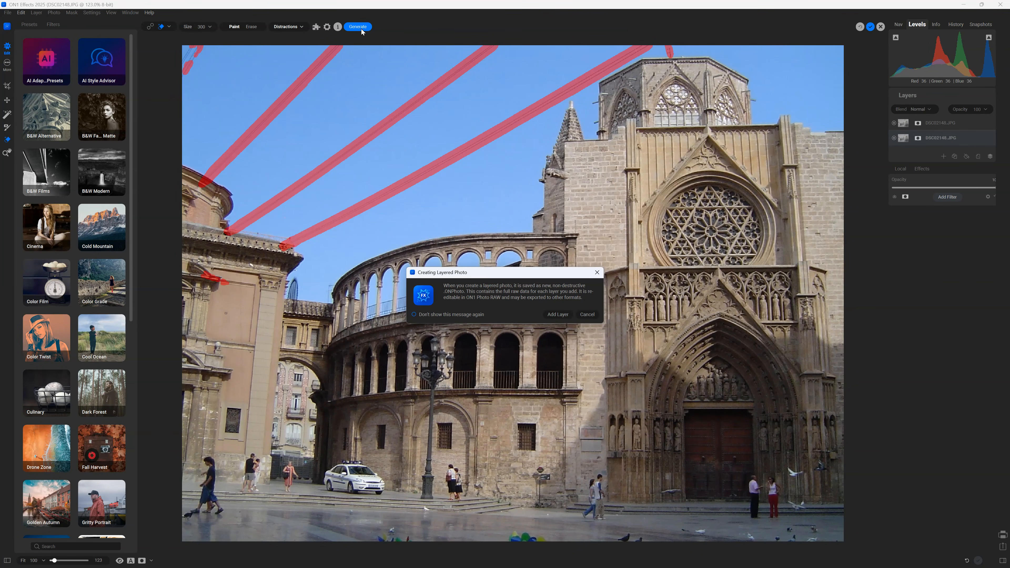
{"action": "left_click", "coordinate": [555, 315]}
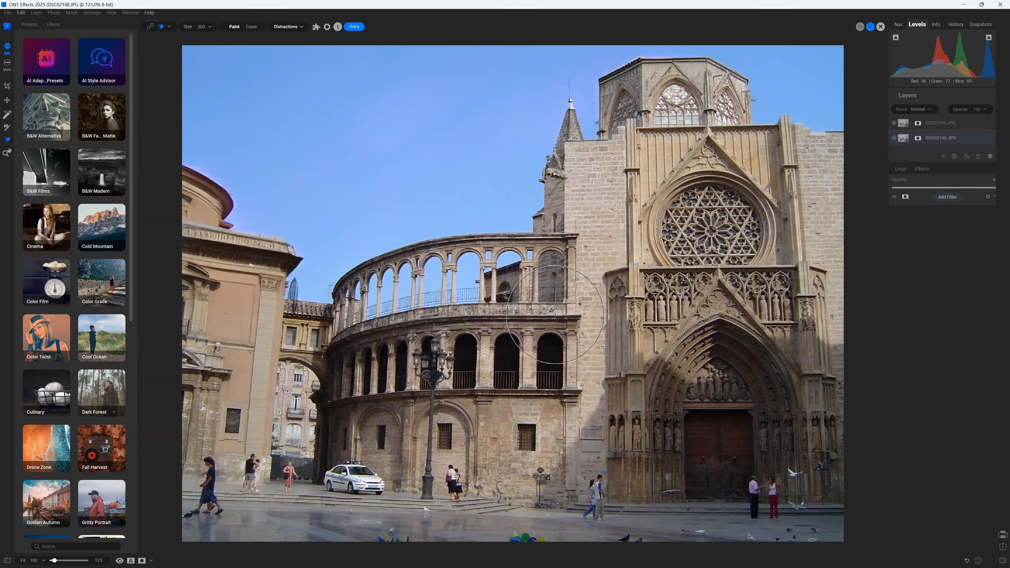
- Detect and remove the people in the square, then the police car
{"action": "left_click", "coordinate": [280, 28]}
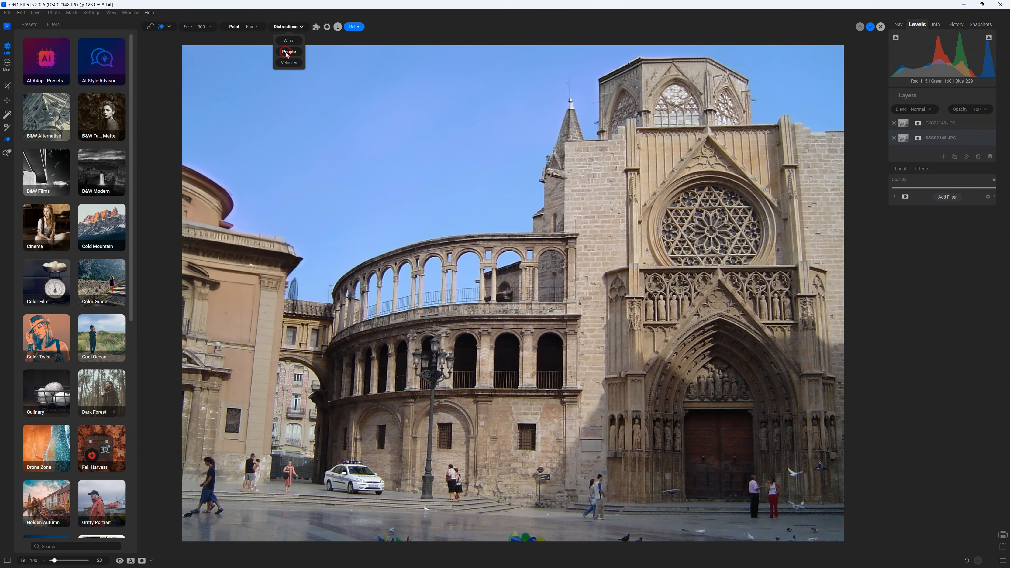
{"action": "left_click", "coordinate": [288, 52]}
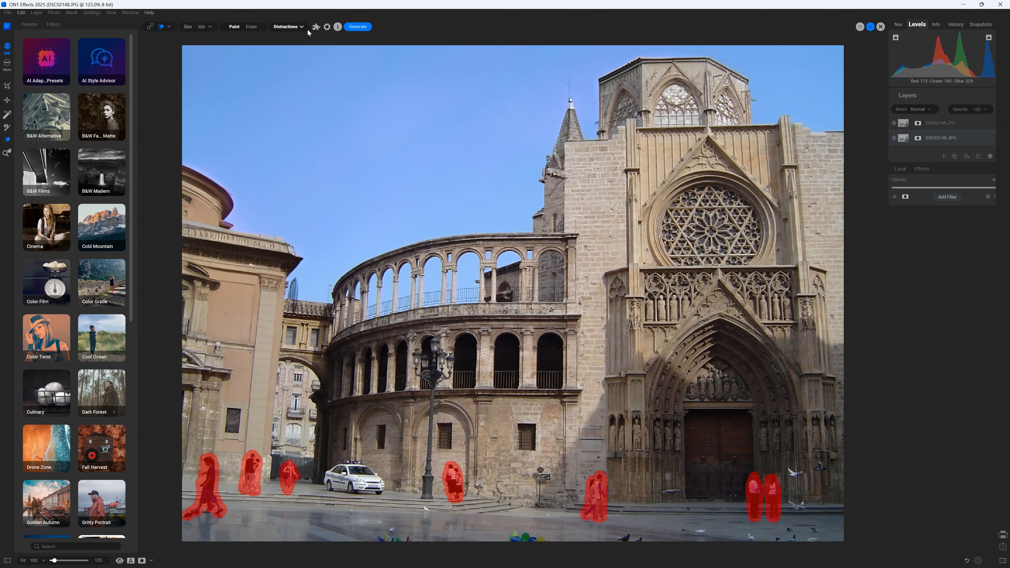
{"action": "left_click", "coordinate": [358, 27]}
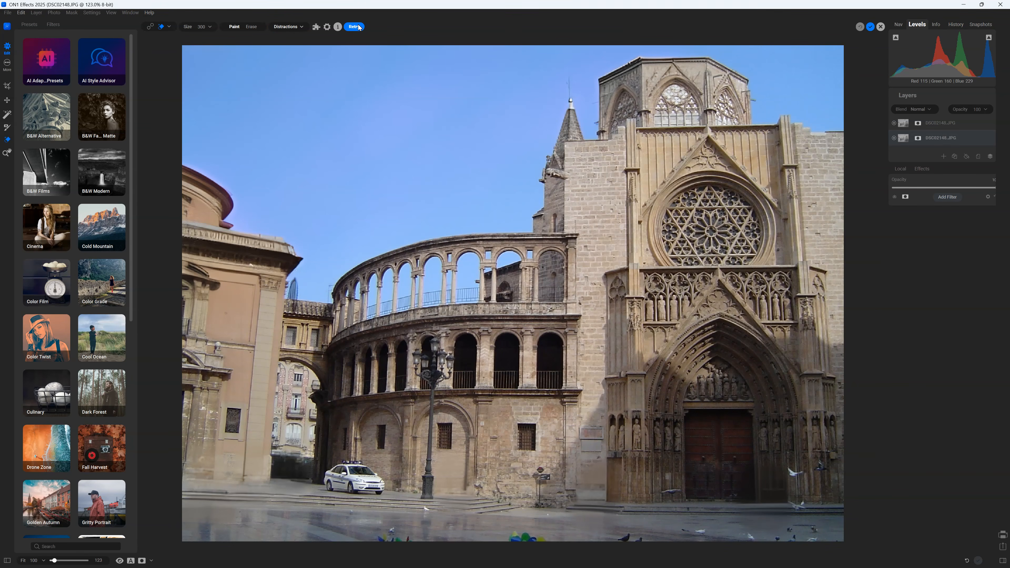
{"action": "left_click", "coordinate": [296, 27]}
{"action": "left_click", "coordinate": [289, 62]}
{"action": "left_click", "coordinate": [357, 26]}
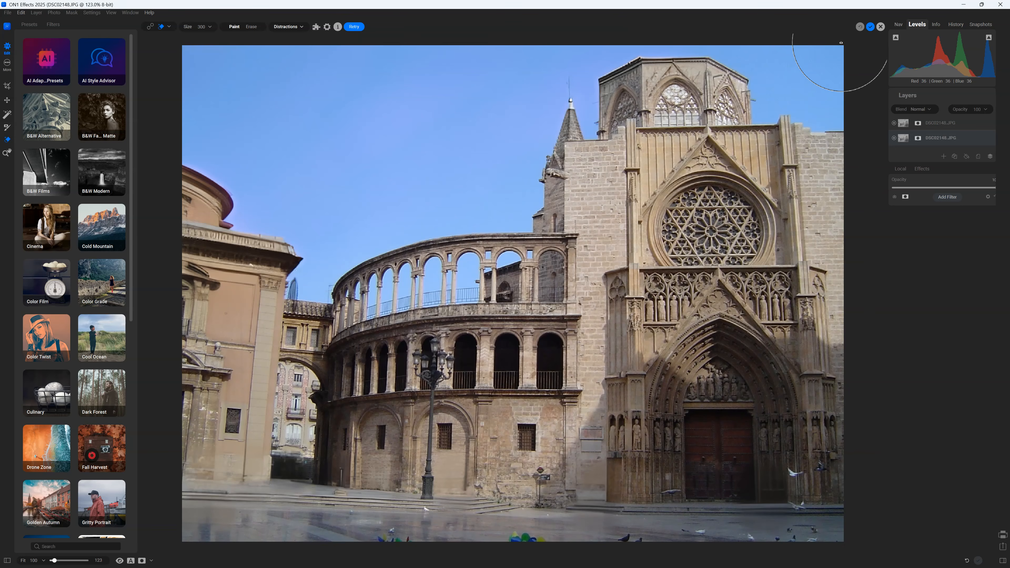
- Apply the distraction removal and toggle the retouched layer's visibility to compare with the original
{"action": "left_click", "coordinate": [870, 27]}
{"action": "left_click", "coordinate": [894, 123]}
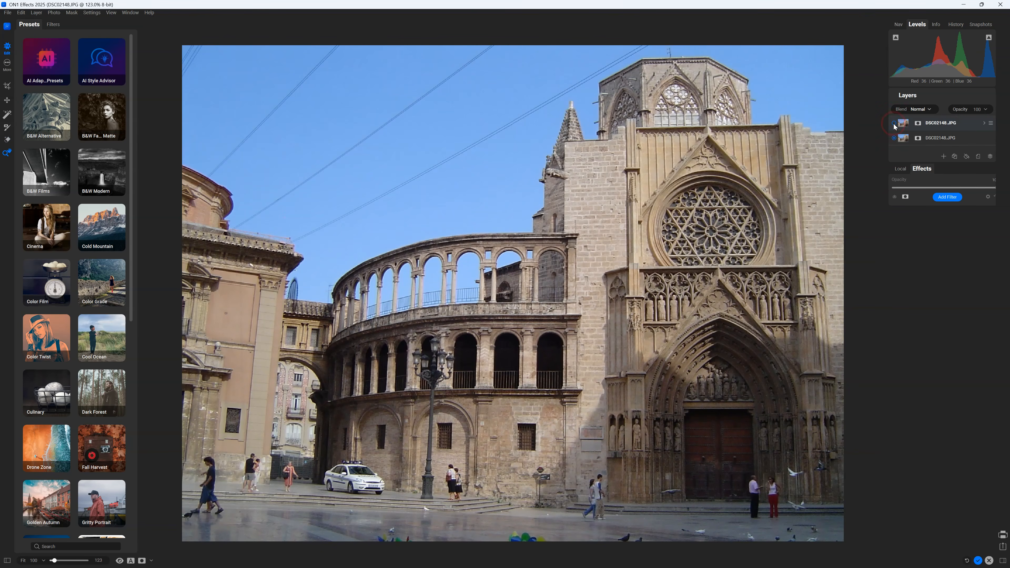
{"action": "left_click", "coordinate": [893, 124]}
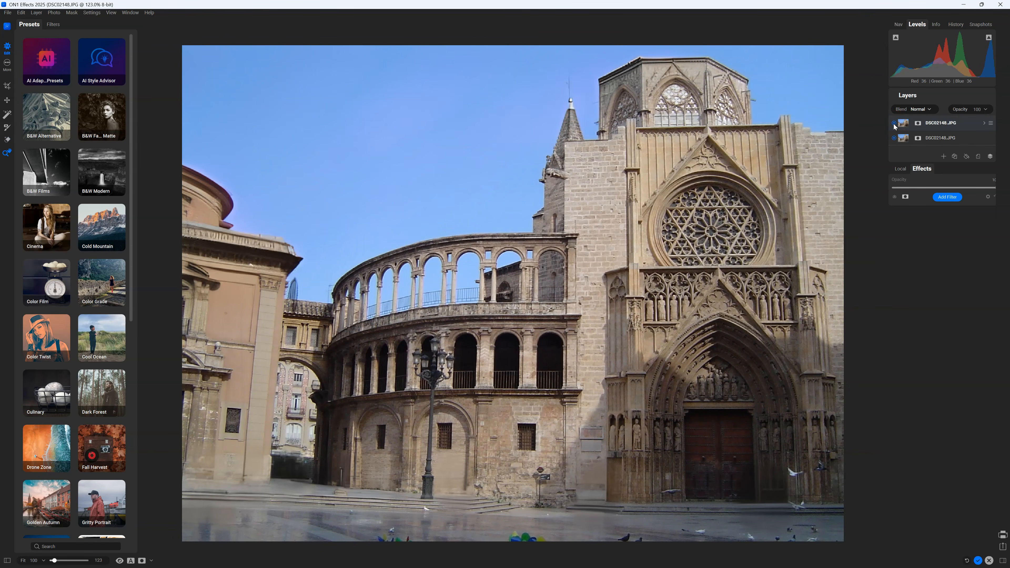
{"action": "left_click", "coordinate": [894, 122]}
{"action": "left_click", "coordinate": [894, 123]}
{"action": "left_click", "coordinate": [894, 123]}
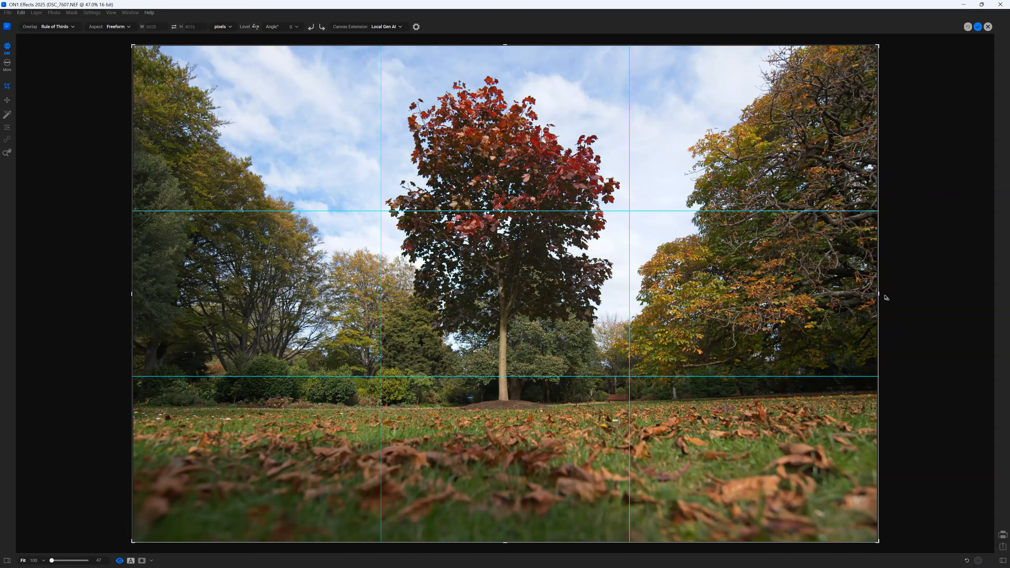
- Extend the park photo's canvas to the right and add the generated result as a new layer
{"action": "left_click_drag", "start_coordinate": [886, 298], "coordinate": [915, 304]}
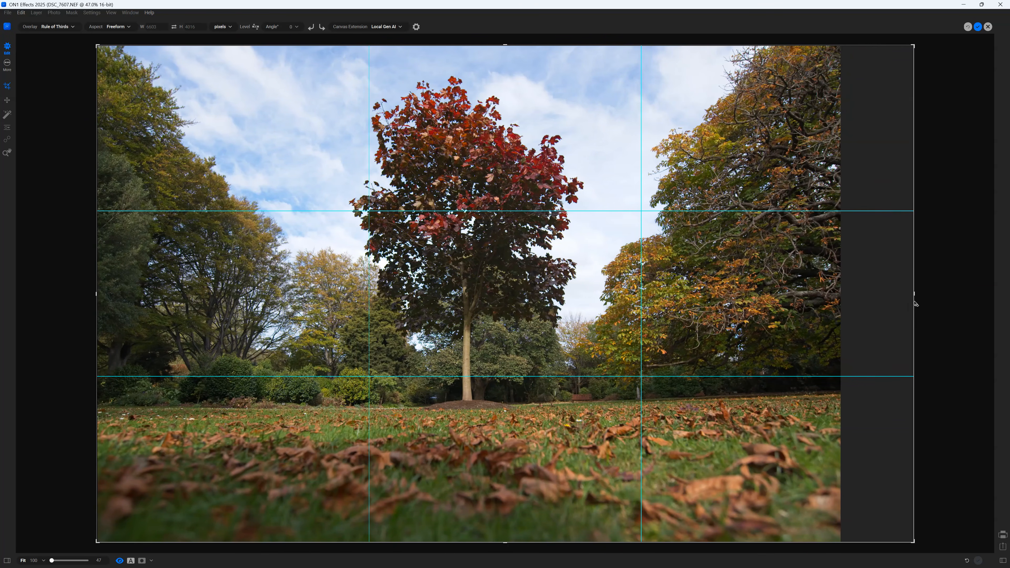
{"action": "left_click", "coordinate": [977, 27]}
{"action": "left_click", "coordinate": [558, 315]}
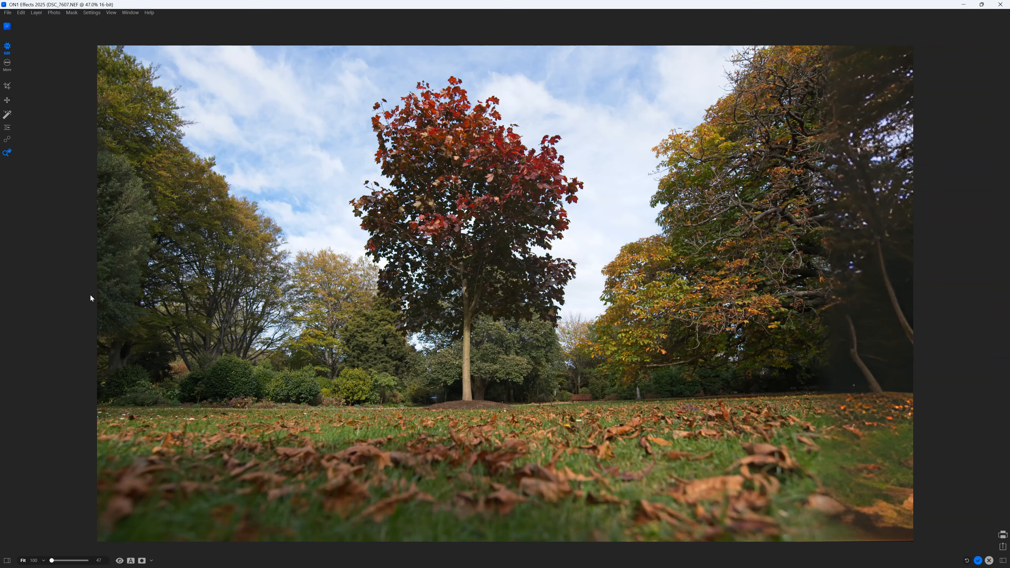
- Extend the canvas to the left as well, then zoom in and back out to check the generated trees
{"action": "left_click", "coordinate": [7, 87]}
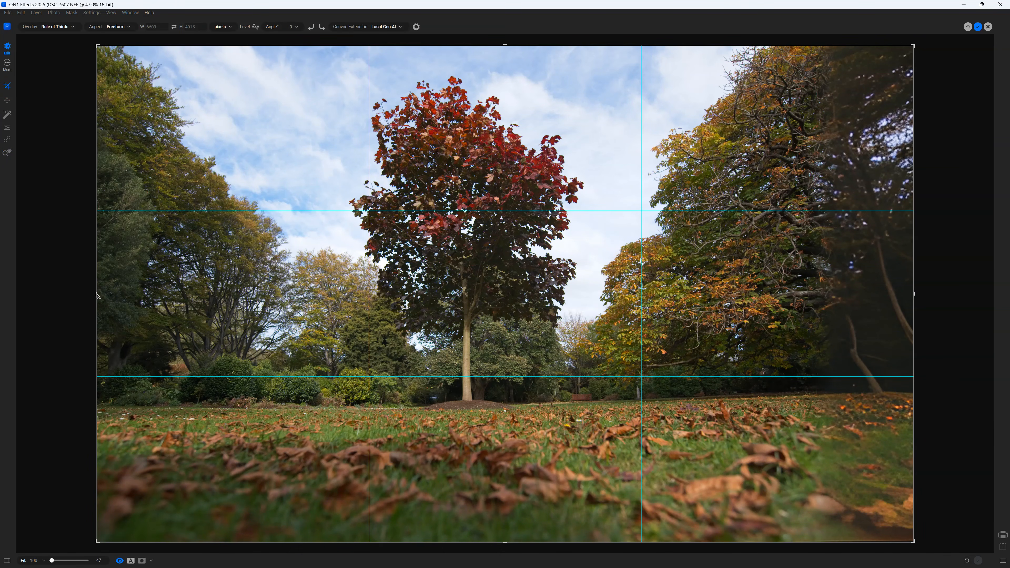
{"action": "left_click_drag", "start_coordinate": [96, 294], "coordinate": [50, 294]}
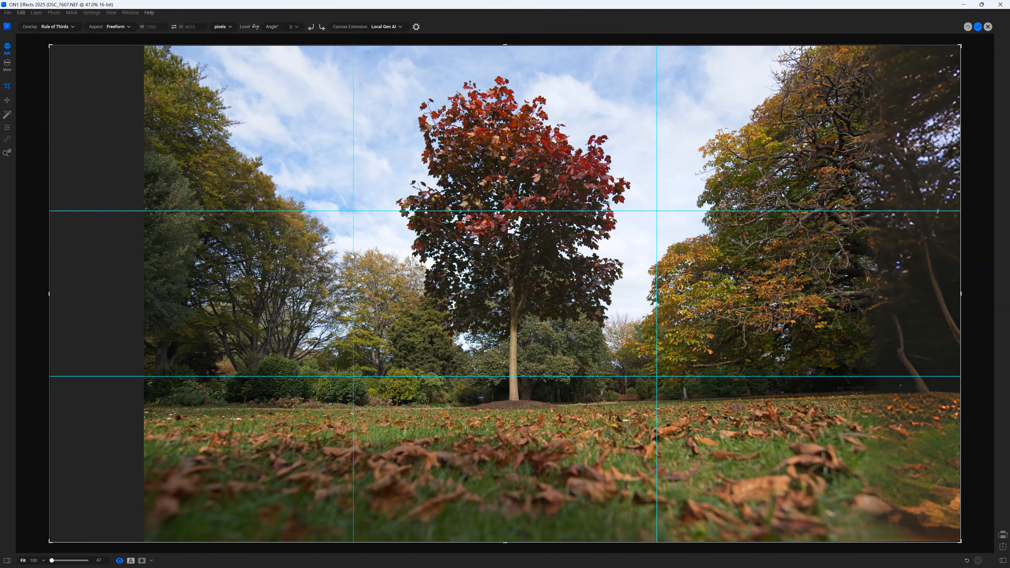
{"action": "left_click", "coordinate": [977, 27]}
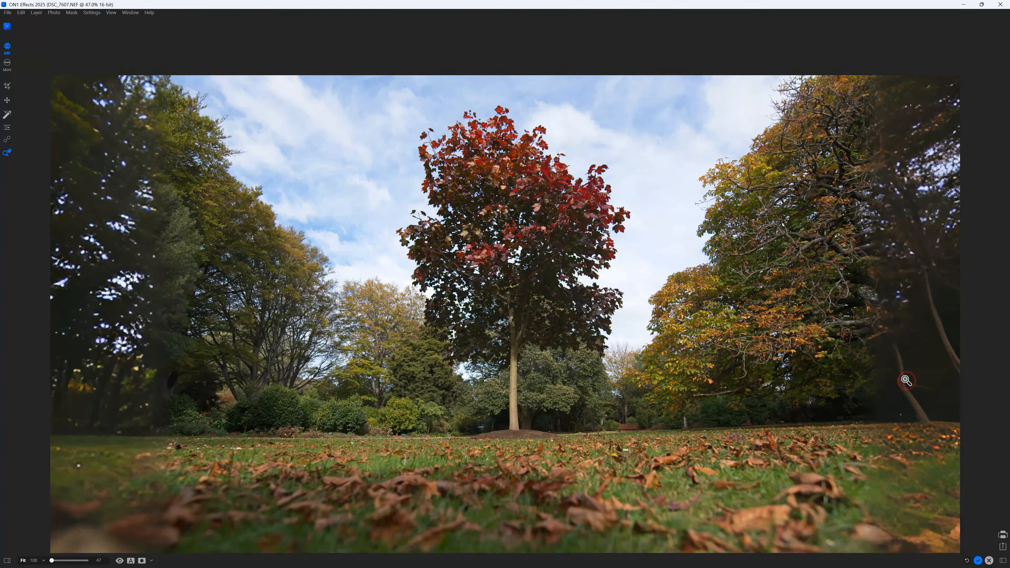
{"action": "left_click", "coordinate": [903, 381]}
{"action": "left_click", "coordinate": [897, 405]}
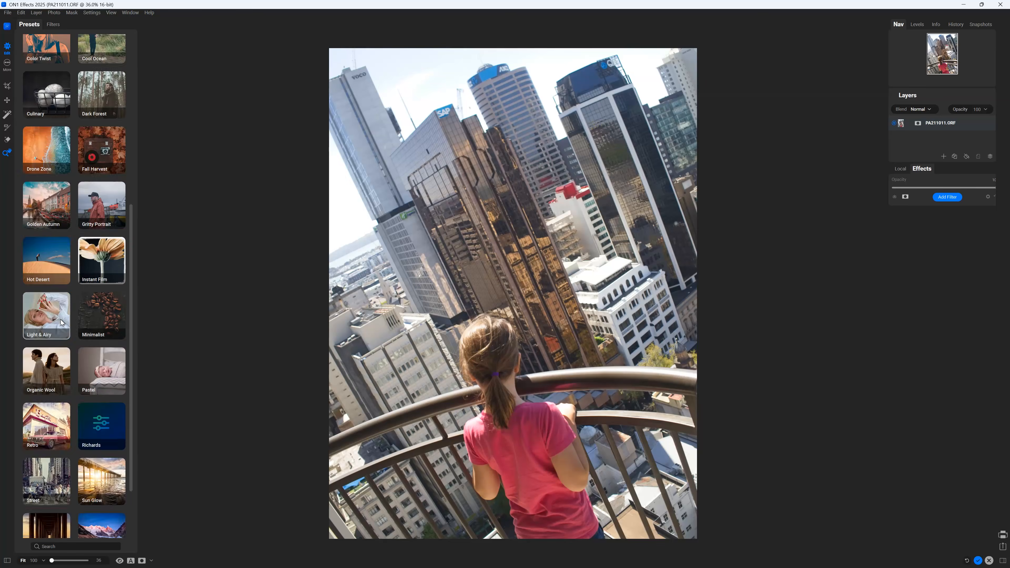
- Show the World Traveler preset category for the city balcony photo
{"action": "left_click", "coordinate": [55, 517]}
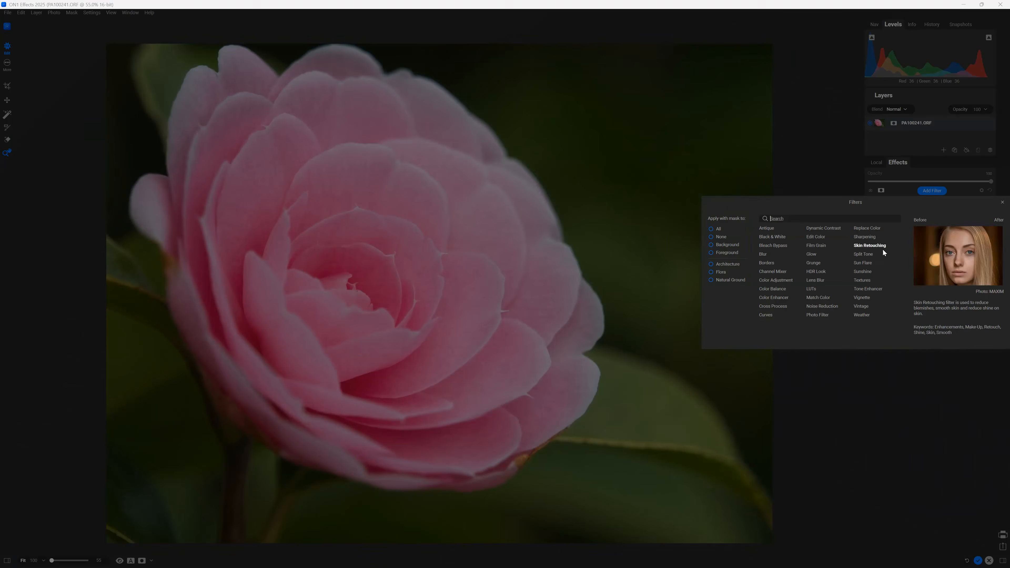
- Mask the Tone Enhancer to the flower with Color Range, sampling and widening the petal colour
{"action": "left_click", "coordinate": [882, 249]}
{"action": "left_click", "coordinate": [881, 209]}
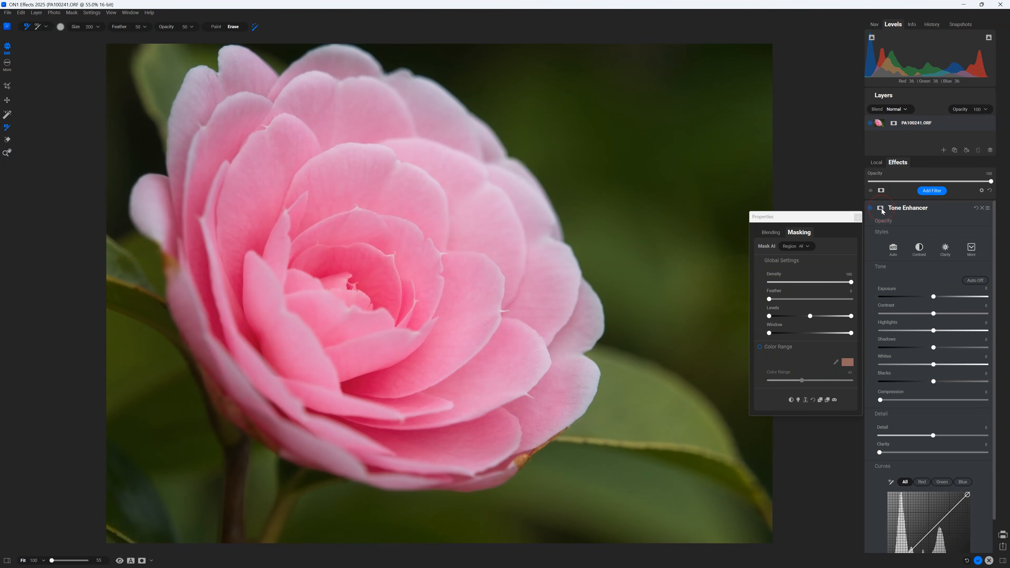
{"action": "left_click", "coordinate": [760, 347]}
{"action": "left_click", "coordinate": [466, 264]}
{"action": "mouse_move", "coordinate": [801, 381]}
{"action": "left_mouse_down"}
{"action": "mouse_move", "coordinate": [819, 381]}
{"action": "mouse_move", "coordinate": [790, 383]}
{"action": "left_mouse_up"}
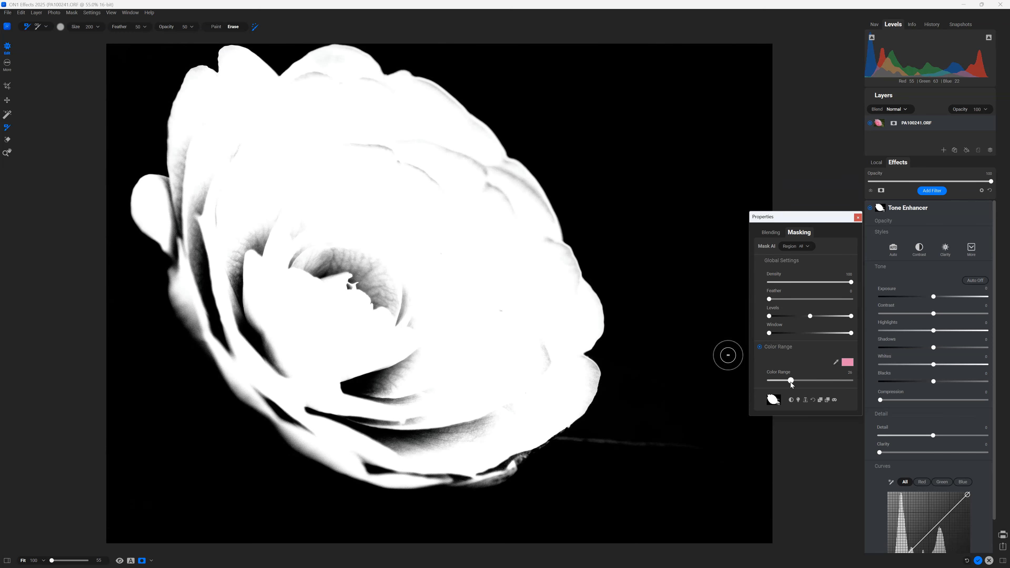
- Reopen the Tone Enhancer mask settings and raise Exposure within the masked flower
{"action": "left_click", "coordinate": [859, 219]}
{"action": "left_click", "coordinate": [879, 208]}
{"action": "left_click_drag", "start_coordinate": [933, 296], "coordinate": [967, 313]}
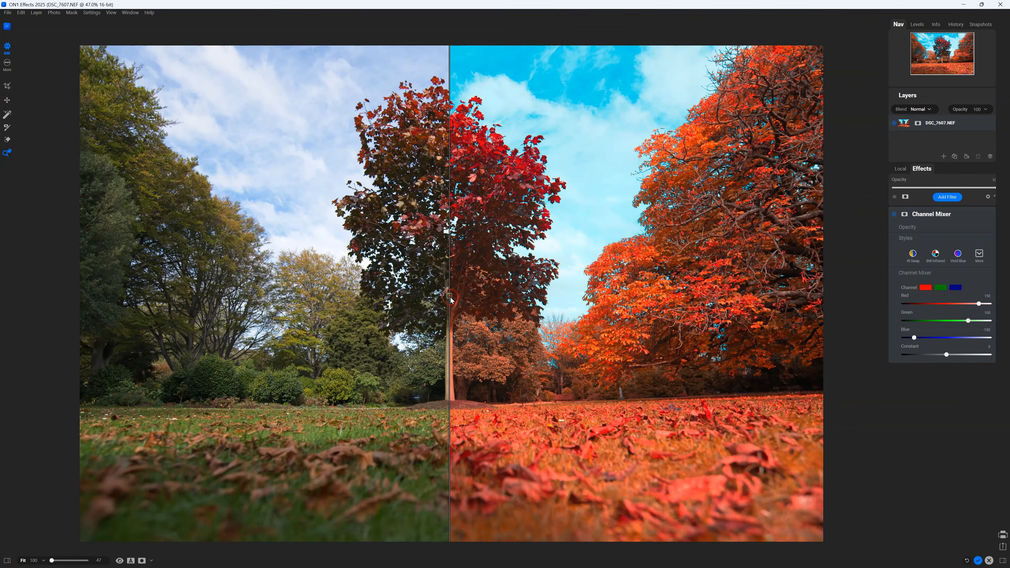
- Extend the church photo's crop past its right edge using Local Gen AI, then browse filters for the beach photo
{"action": "left_click_drag", "start_coordinate": [450, 297], "coordinate": [820, 296]}
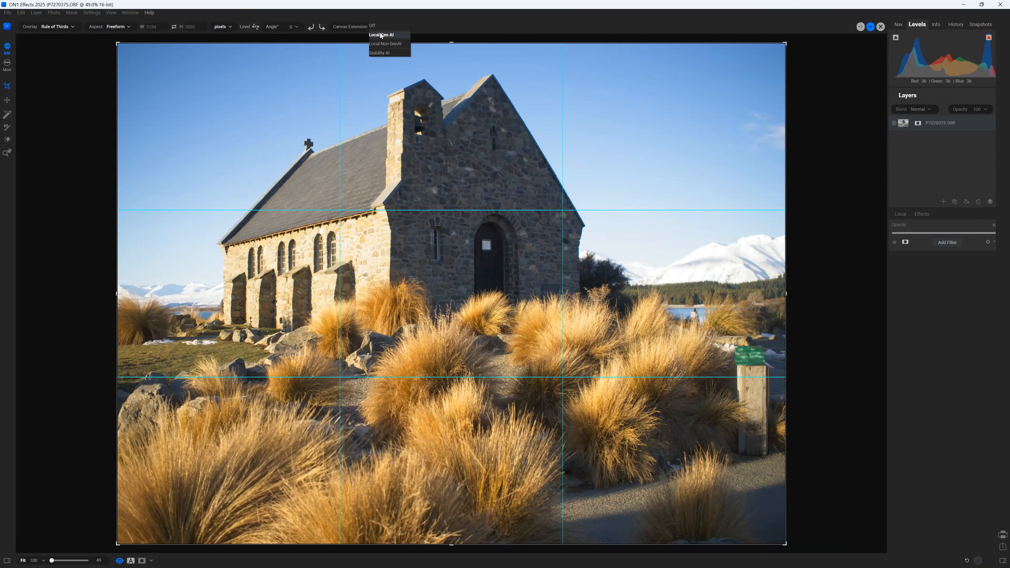
{"action": "left_click", "coordinate": [380, 35]}
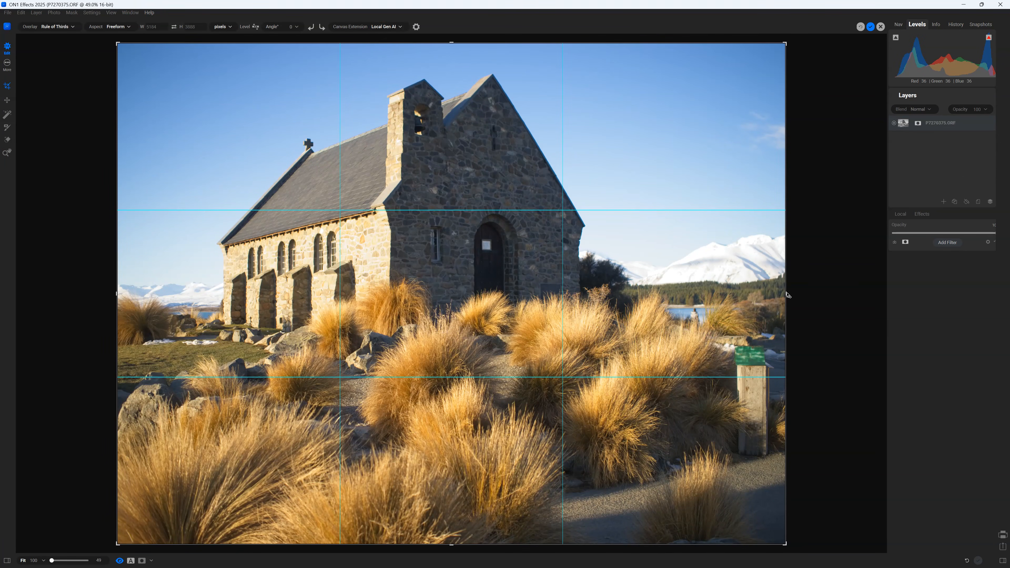
{"action": "left_click_drag", "start_coordinate": [786, 294], "coordinate": [827, 295]}
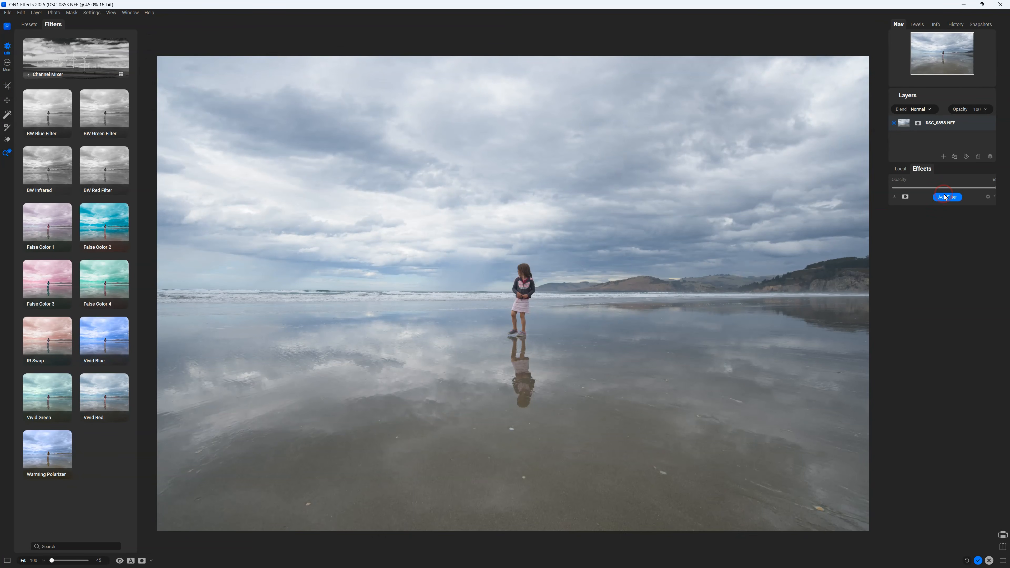
{"action": "left_click", "coordinate": [946, 197]}
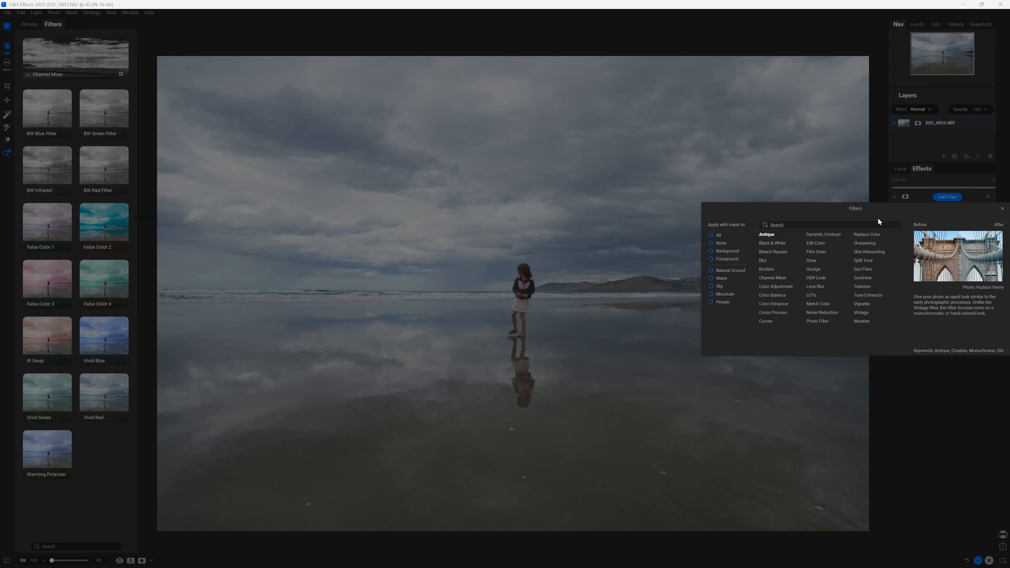
- Add a Tone Enhancer with Exposure 0.65 and Highlights -2, then generate removal of the painted girl
{"action": "left_click", "coordinate": [867, 295]}
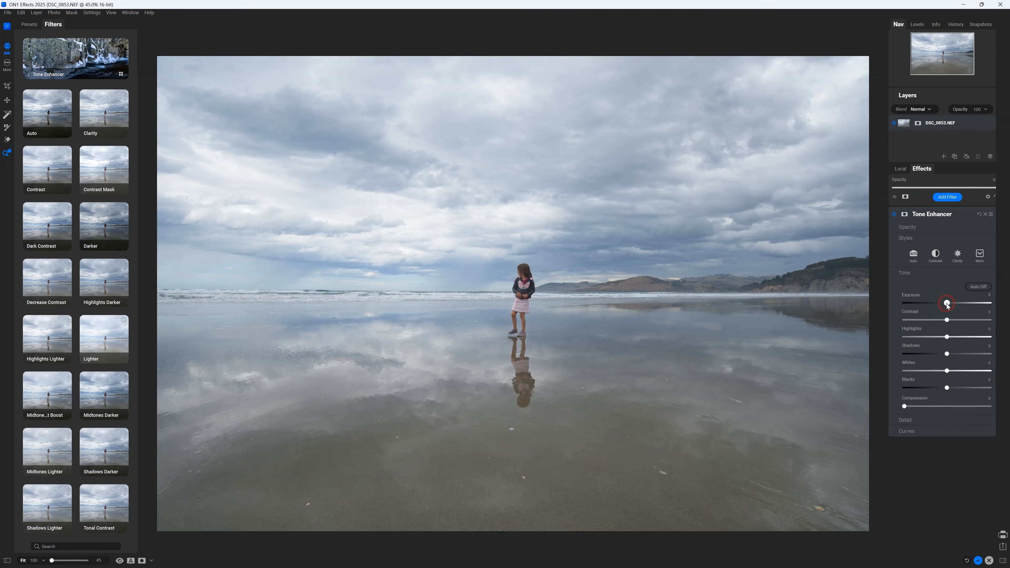
{"action": "left_click", "coordinate": [917, 25]}
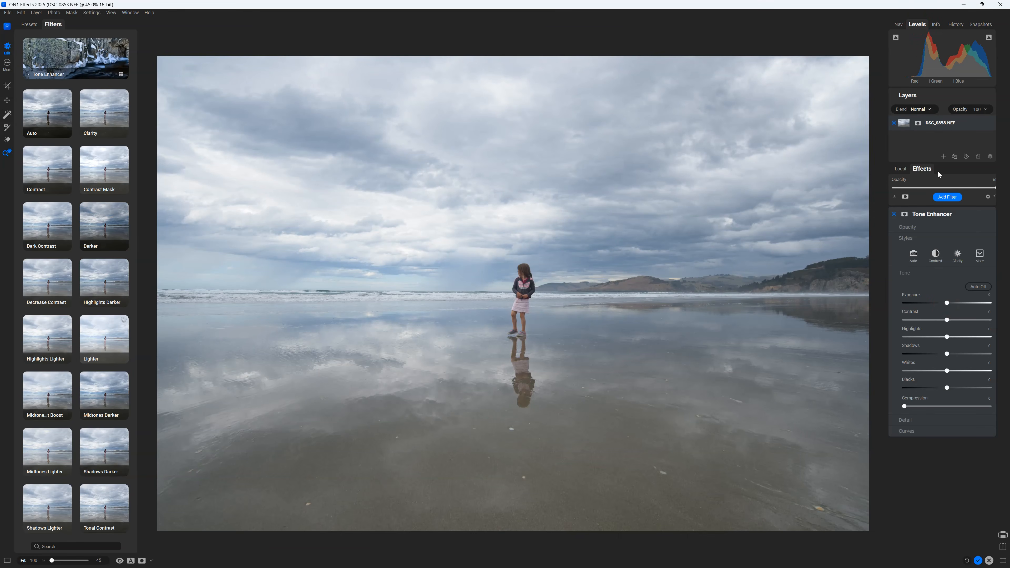
{"action": "left_click_drag", "start_coordinate": [947, 307], "coordinate": [953, 307]}
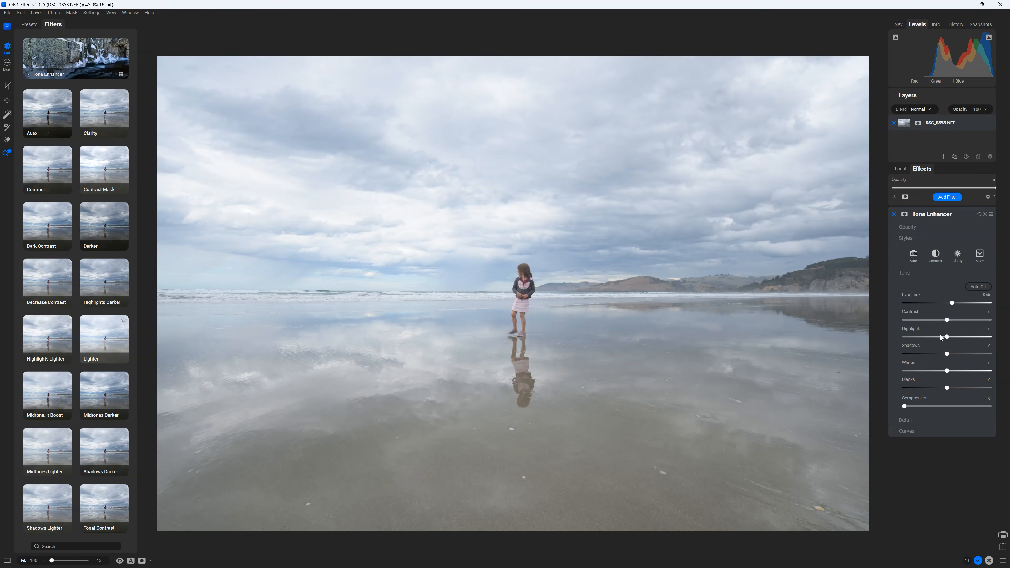
{"action": "left_click_drag", "start_coordinate": [951, 338], "coordinate": [927, 343]}
{"action": "left_click", "coordinate": [357, 26]}
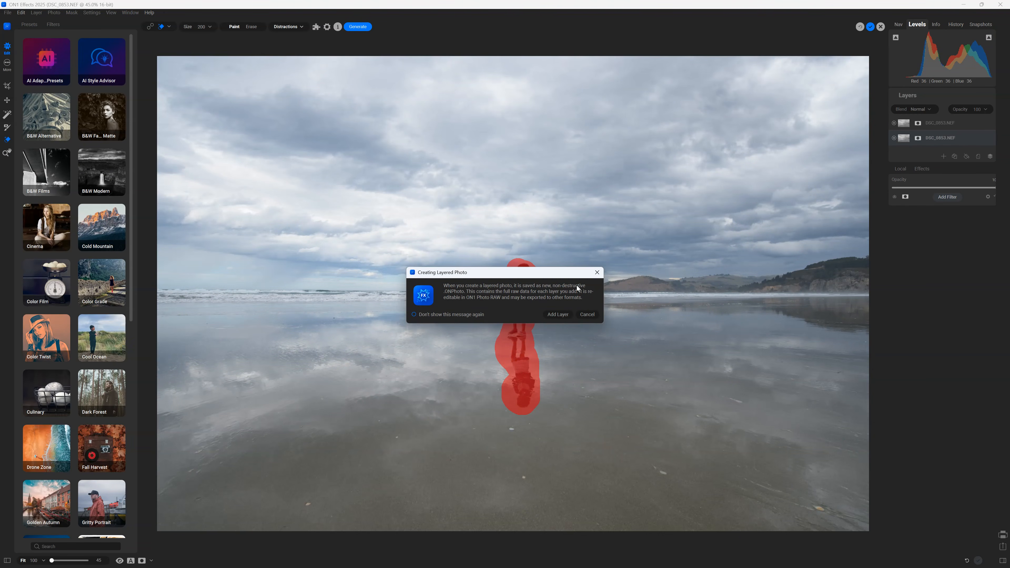
- Choose Add Layer in the Creating Layered Photo prompt for the girl's removal
{"action": "left_click", "coordinate": [557, 315]}
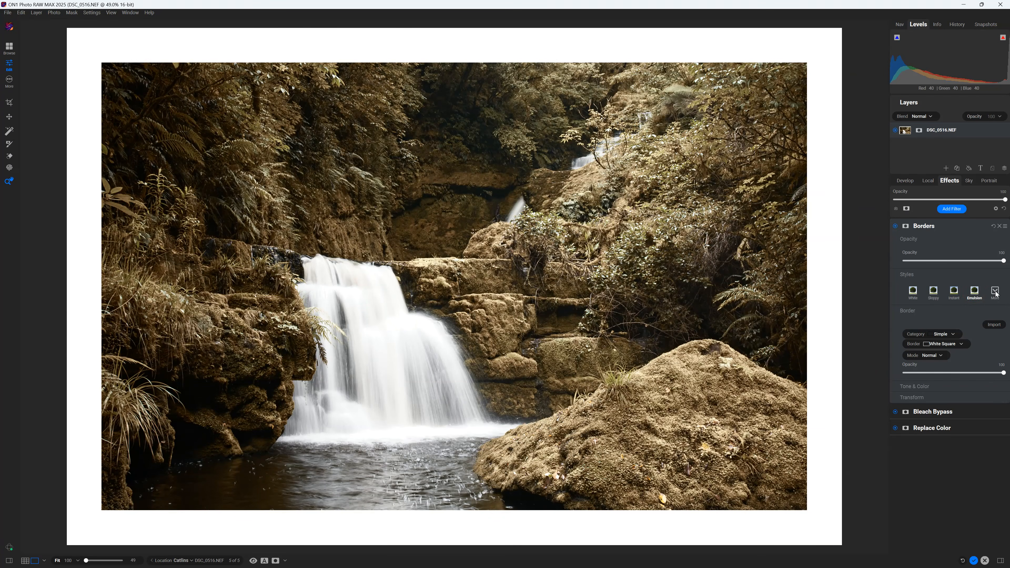
- Apply the Platinum Brush border at 21 opacity
{"action": "left_click", "coordinate": [995, 293]}
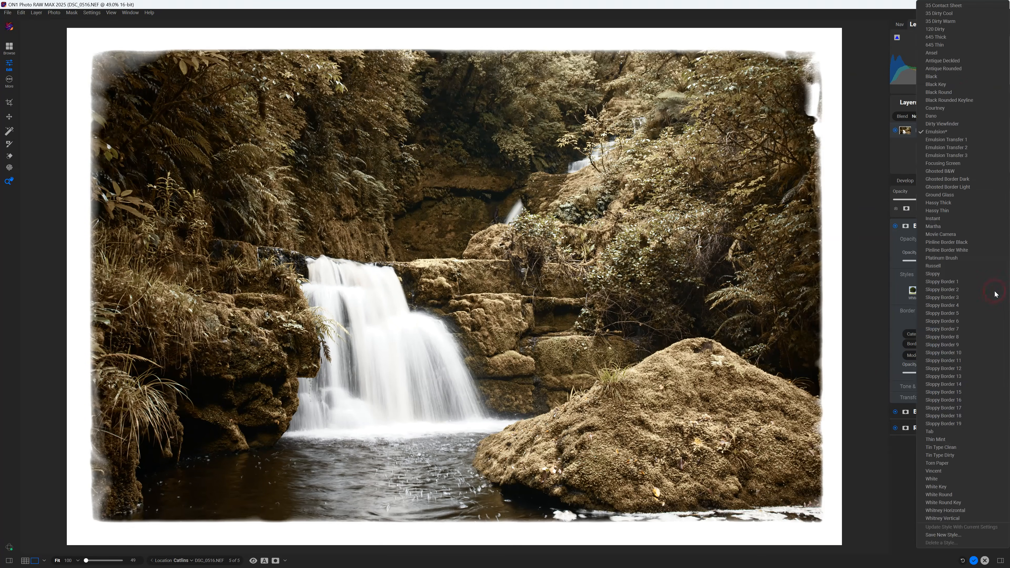
{"action": "left_click", "coordinate": [945, 258]}
{"action": "left_click_drag", "start_coordinate": [967, 261], "coordinate": [925, 260]}
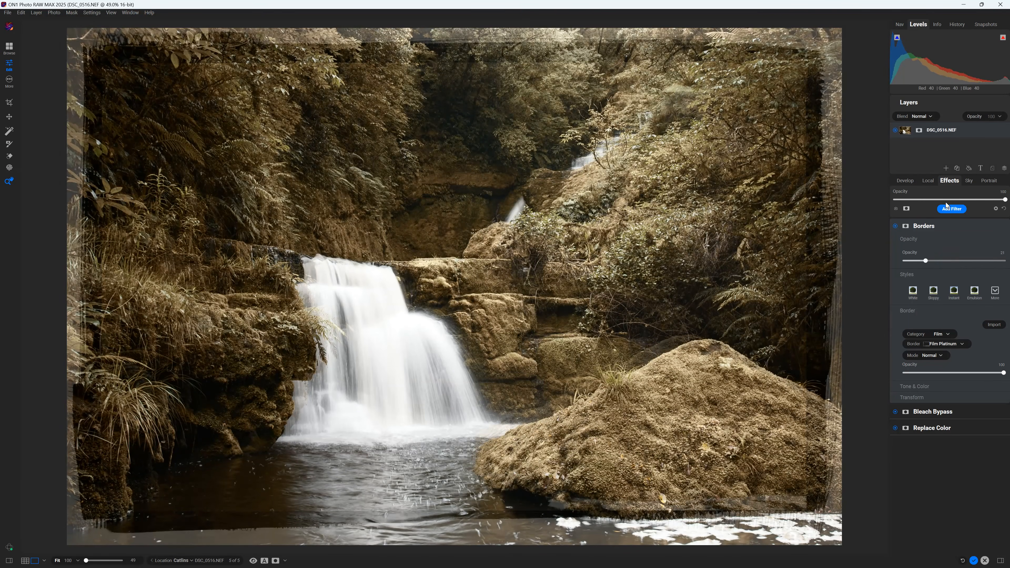
- Add a Vignette filter with Brightness -100
{"action": "left_click", "coordinate": [944, 208]}
{"action": "left_click", "coordinate": [865, 315]}
{"action": "left_click_drag", "start_coordinate": [953, 330], "coordinate": [889, 334]}
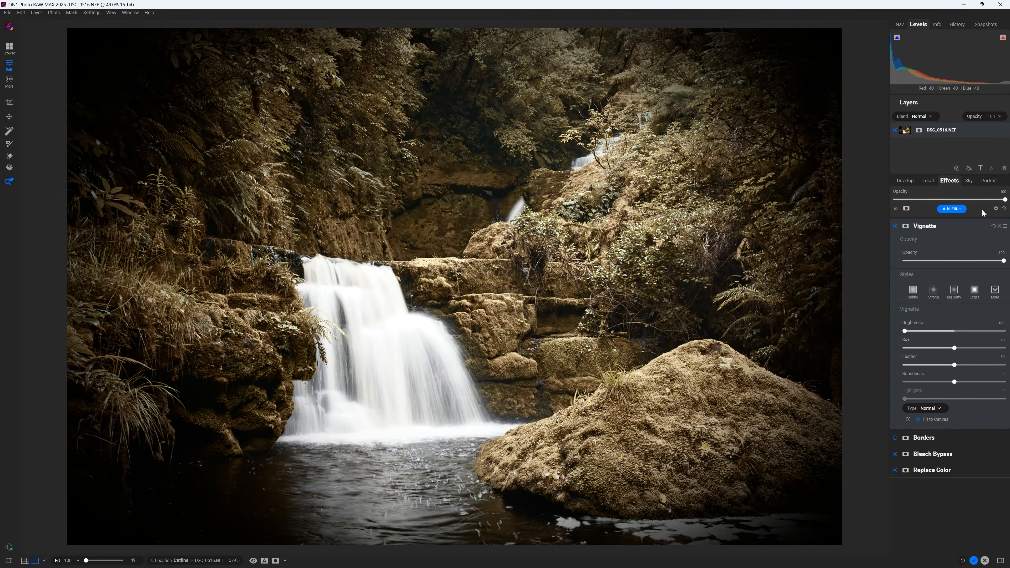
- Add a flipped Sun Flare at top-right with Brightness 85 and Amount 64
{"action": "left_click", "coordinate": [951, 209]}
{"action": "left_click", "coordinate": [901, 298]}
{"action": "left_click", "coordinate": [921, 479]}
{"action": "left_click_drag", "start_coordinate": [952, 385], "coordinate": [997, 386]}
{"action": "left_click_drag", "start_coordinate": [954, 350], "coordinate": [966, 352]}
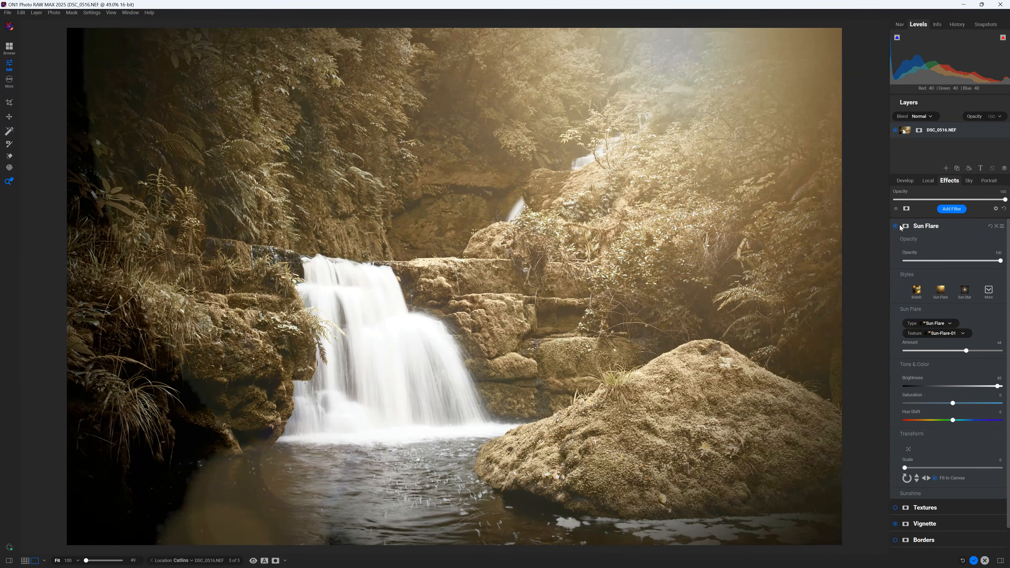
- Compare the edited waterfall with the original by sweeping the before/after split
{"action": "left_click", "coordinate": [264, 560]}
{"action": "left_click_drag", "start_coordinate": [454, 288], "coordinate": [811, 230]}
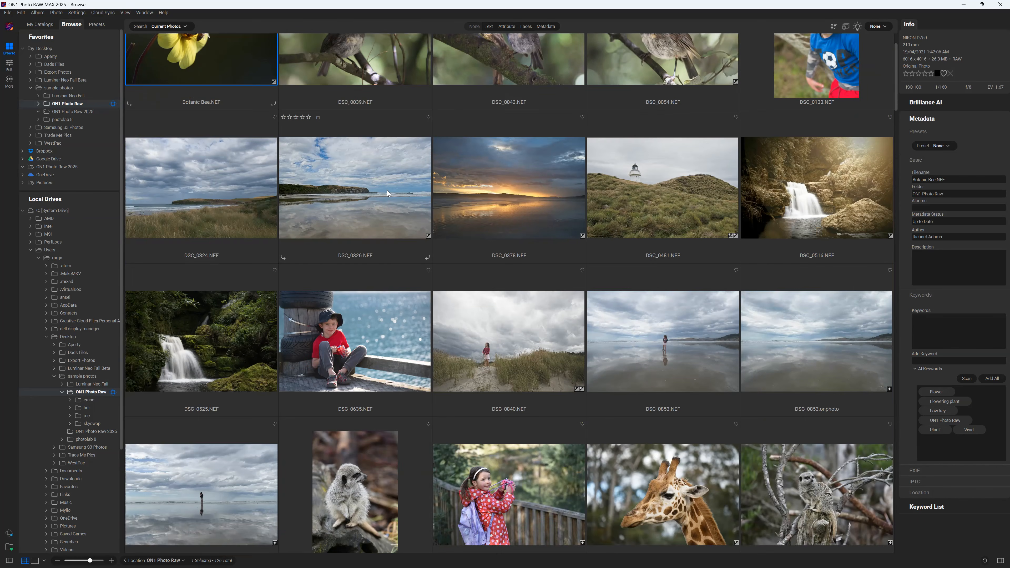
{"action": "scroll", "coordinate": [386, 190], "scroll_direction": "down", "scroll_amount": 5}
- Open the lighthouse photo DSC_0481.NEF from the Browse grid
{"action": "scroll", "coordinate": [387, 189], "scroll_direction": "up", "scroll_amount": 6}
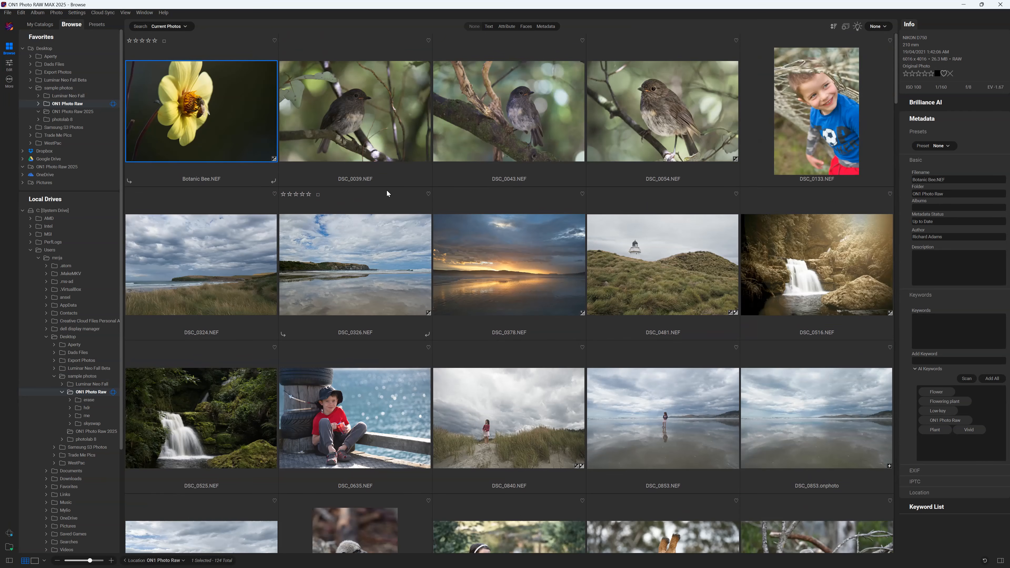
{"action": "double_click", "coordinate": [617, 273]}
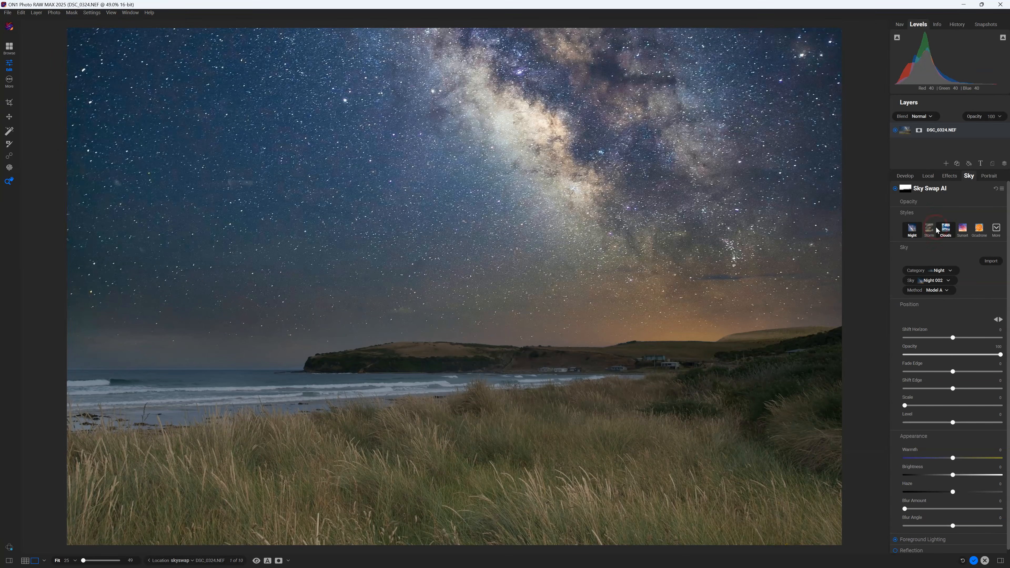
- Swap in a Clouds sky, then the Sunset 022 sky, and compare before and after
{"action": "left_click", "coordinate": [936, 229]}
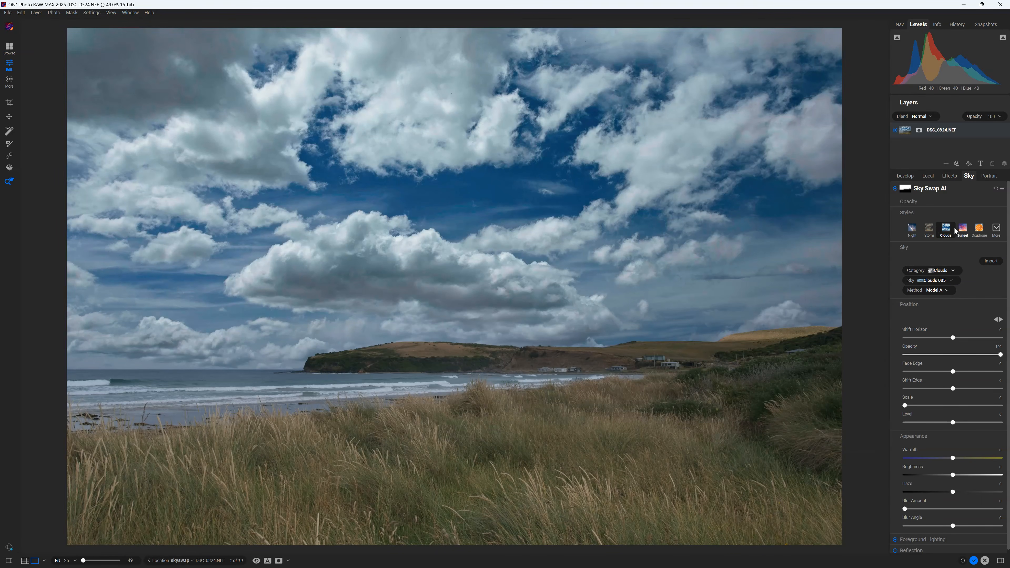
{"action": "left_click", "coordinate": [959, 228]}
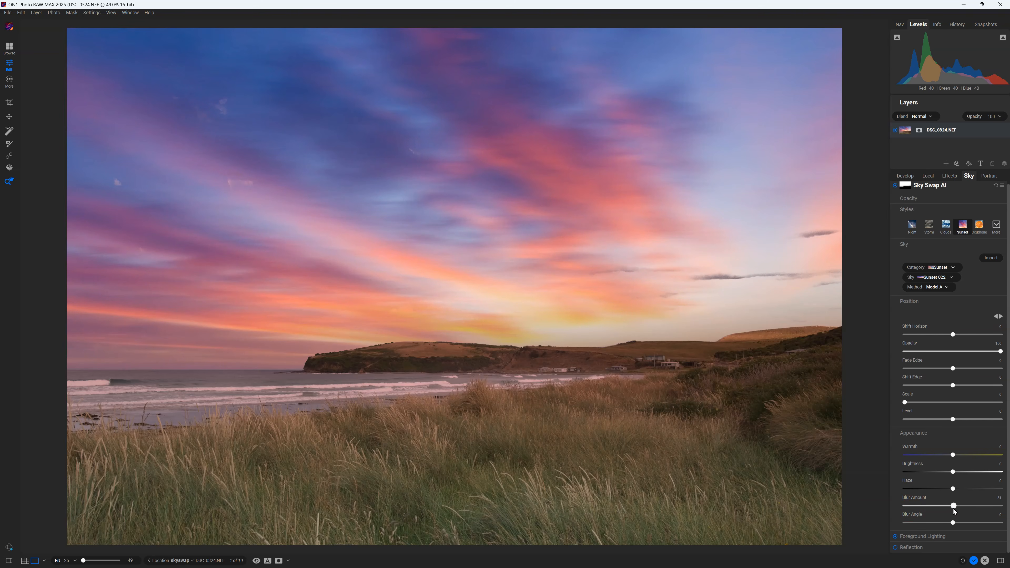
{"action": "left_click", "coordinate": [267, 560]}
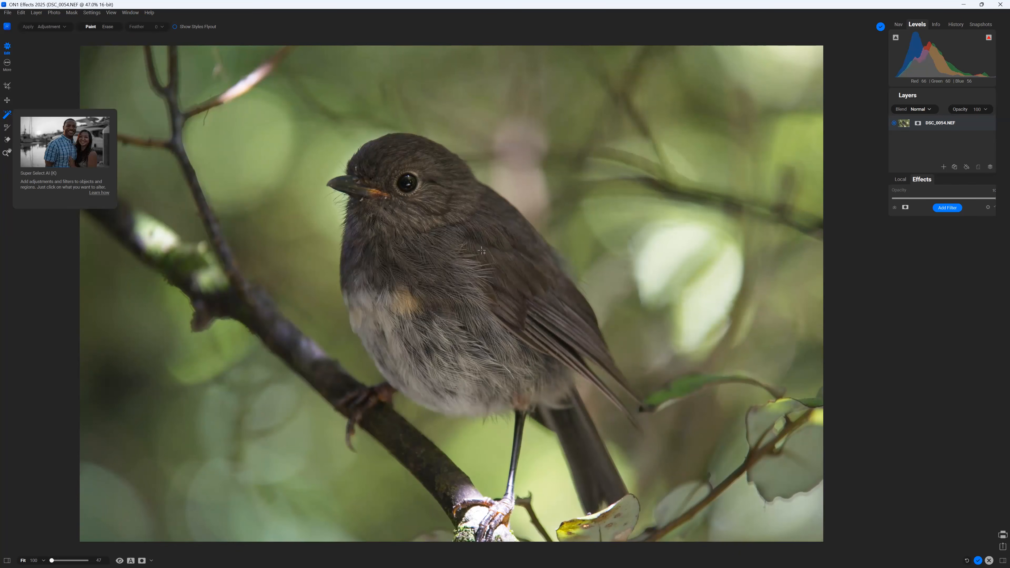
- Select the bird with Super Select AI, adding its beak and the toe on the perch
{"action": "left_click", "coordinate": [476, 246]}
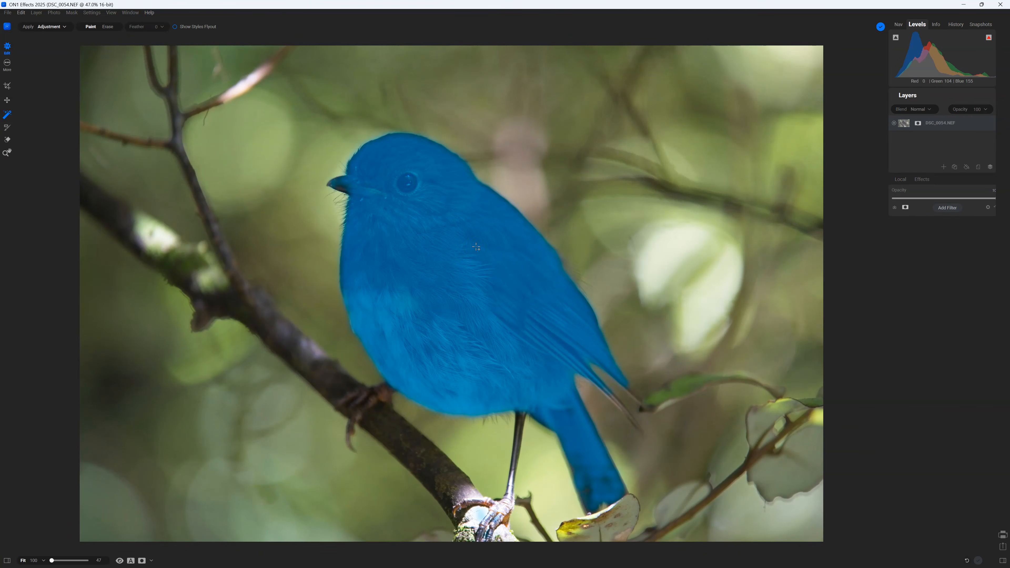
{"action": "left_click", "coordinate": [340, 188]}
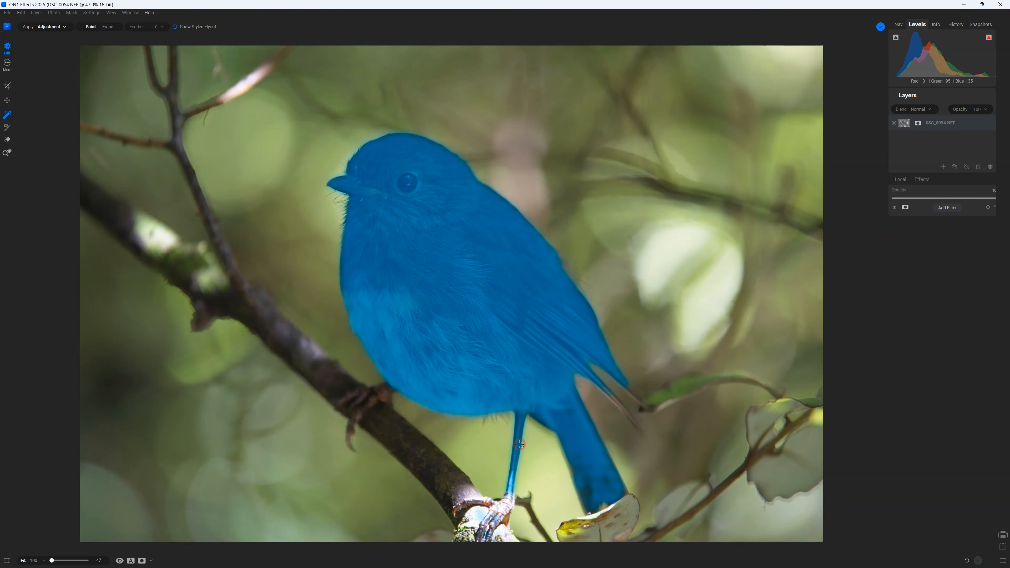
{"action": "left_click", "coordinate": [477, 502]}
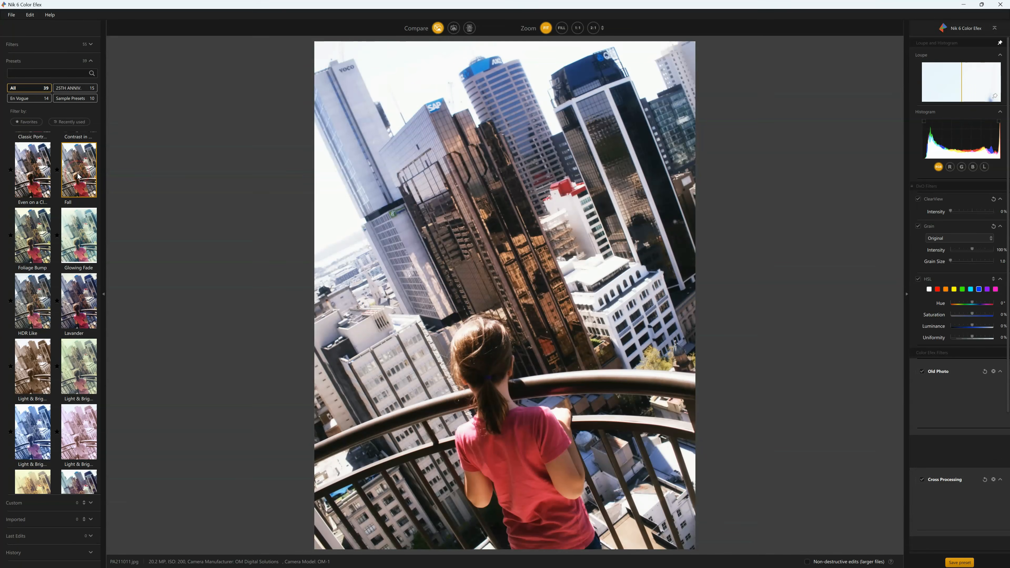
- Try Fall, Glowing Fade, HDR Like, Lavander and the Light & Bright presets, ending on Purple Film
{"action": "left_click", "coordinate": [64, 194]}
{"action": "left_click", "coordinate": [76, 239]}
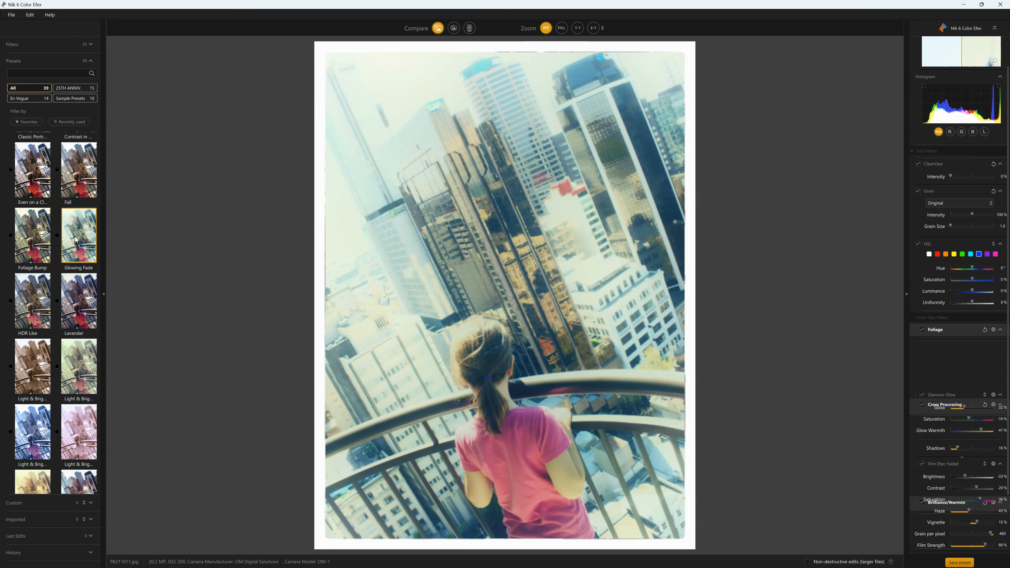
{"action": "left_click", "coordinate": [44, 290]}
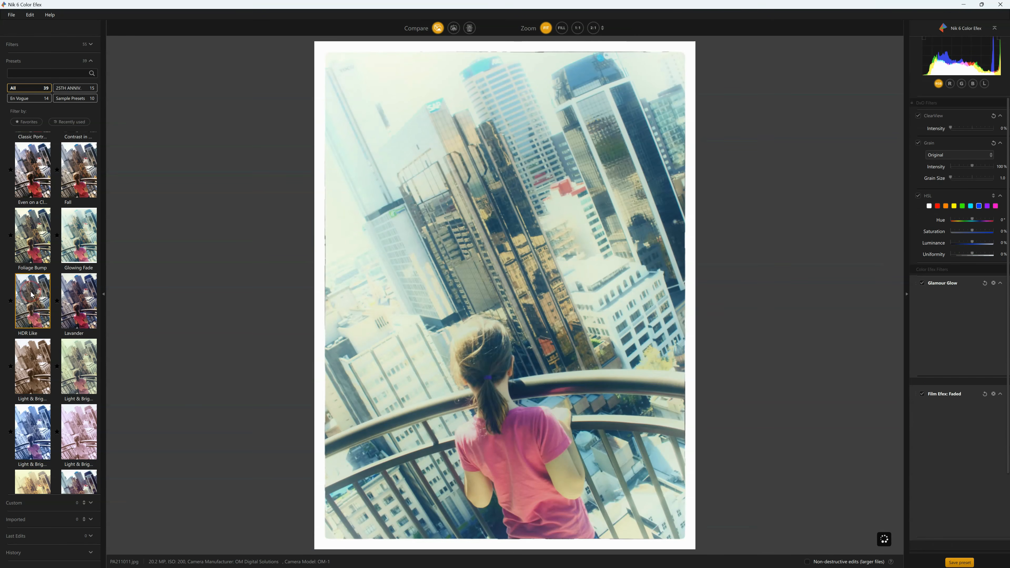
{"action": "left_click", "coordinate": [76, 294]}
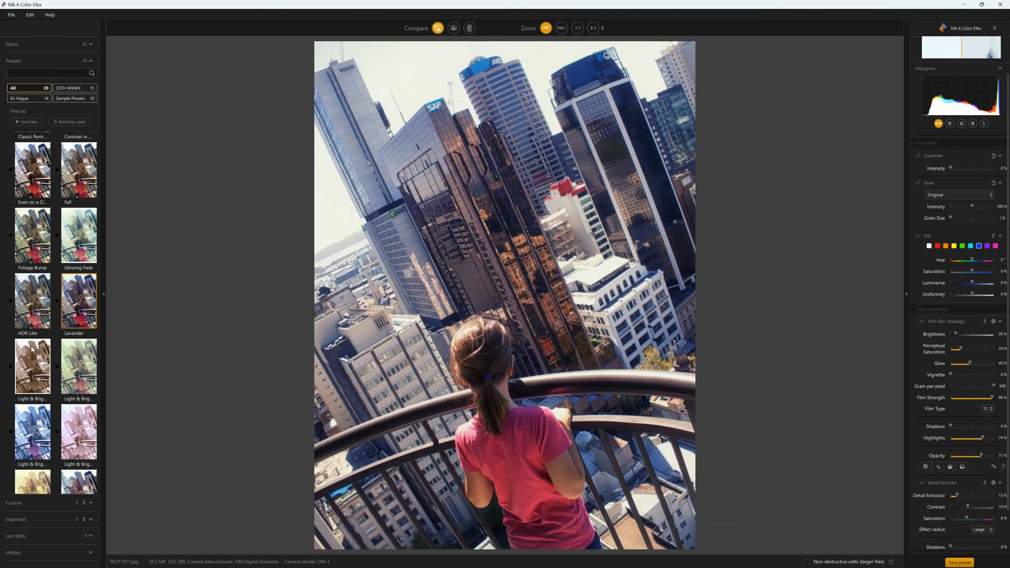
{"action": "left_click", "coordinate": [41, 356]}
{"action": "left_click", "coordinate": [63, 354]}
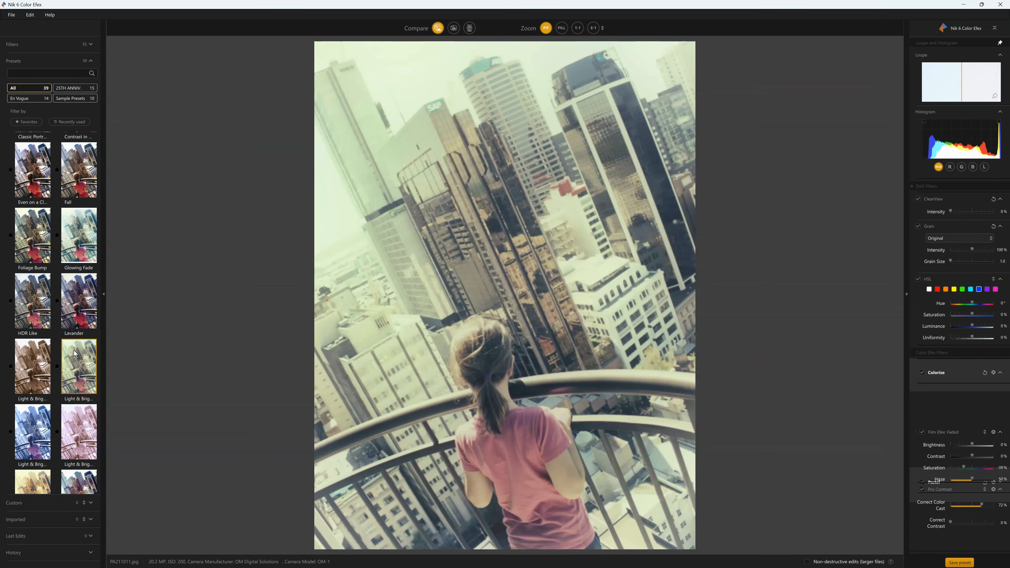
{"action": "left_click", "coordinate": [34, 428]}
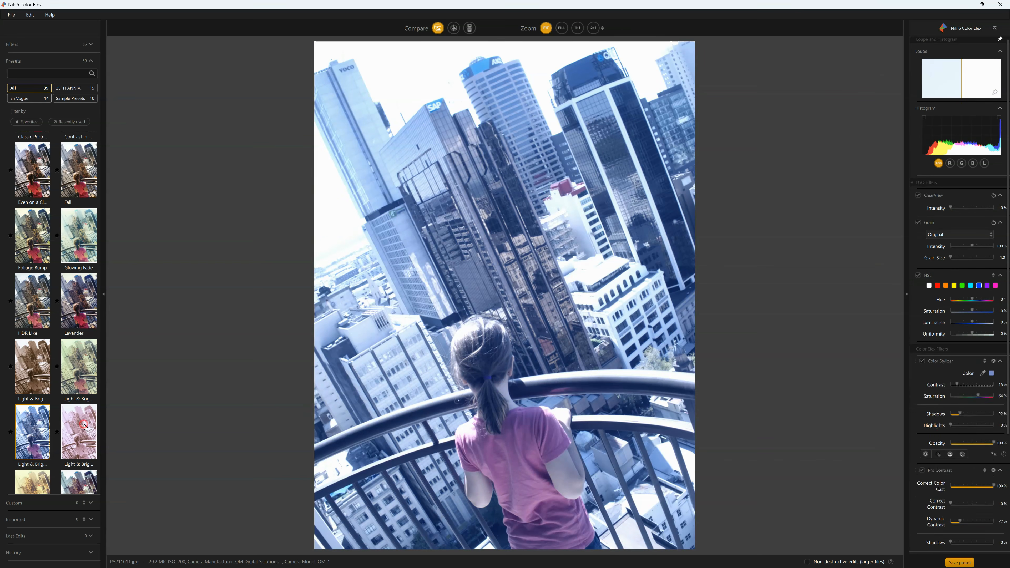
{"action": "left_click", "coordinate": [78, 432]}
{"action": "scroll", "coordinate": [35, 451], "scroll_direction": "down", "scroll_amount": 1}
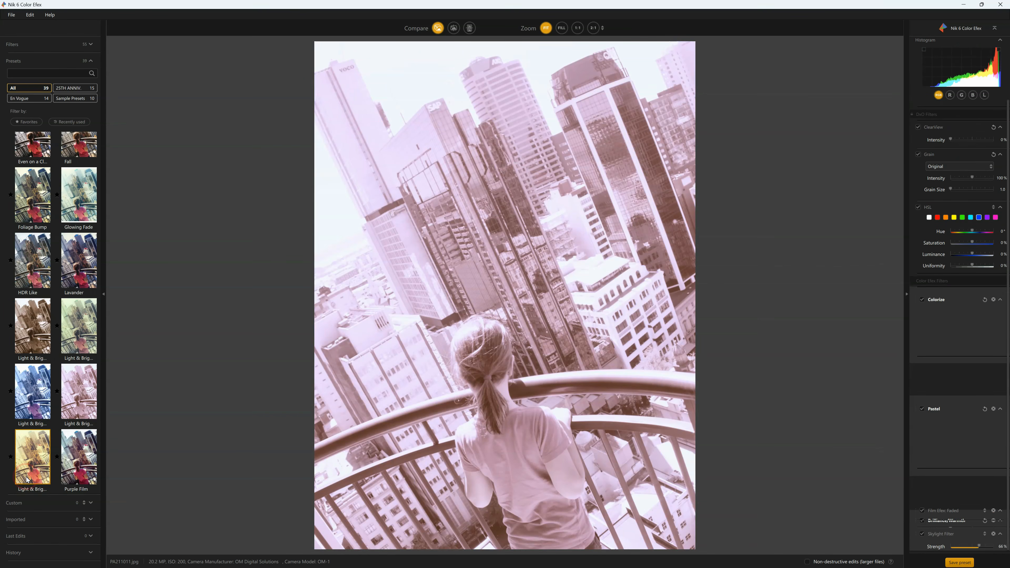
{"action": "left_click", "coordinate": [35, 453]}
{"action": "left_click", "coordinate": [77, 466]}
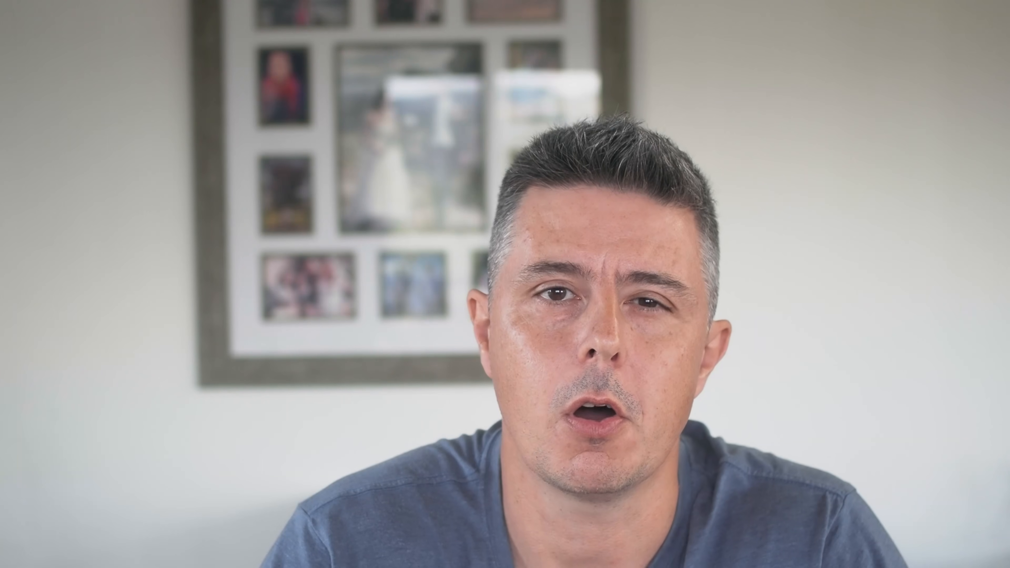